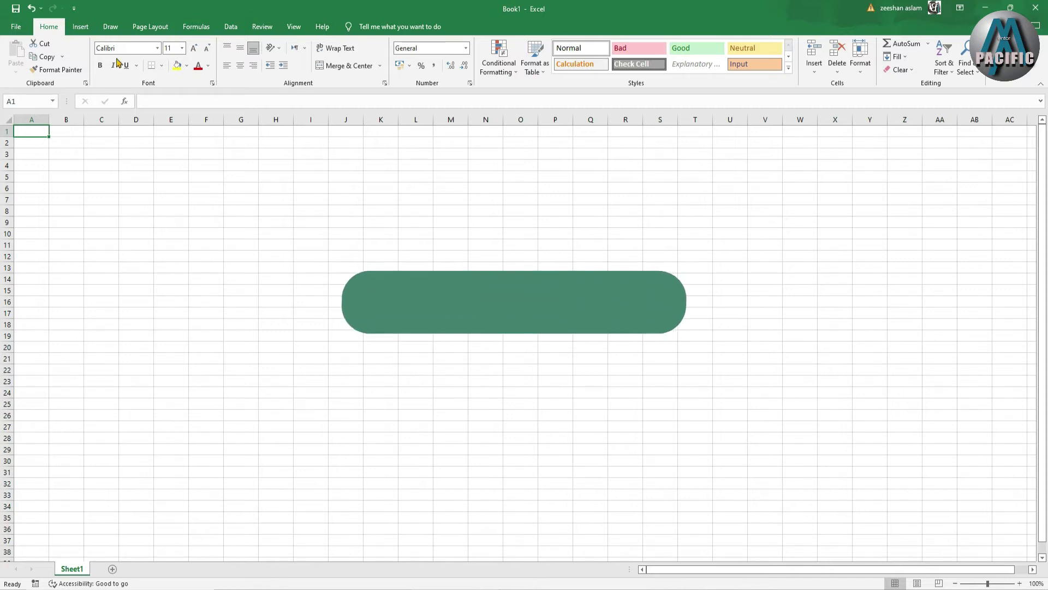
- Open Online Pictures from Insert > Pictures to show the Bing picture categories
left_click(98, 28)
left_click(80, 26)
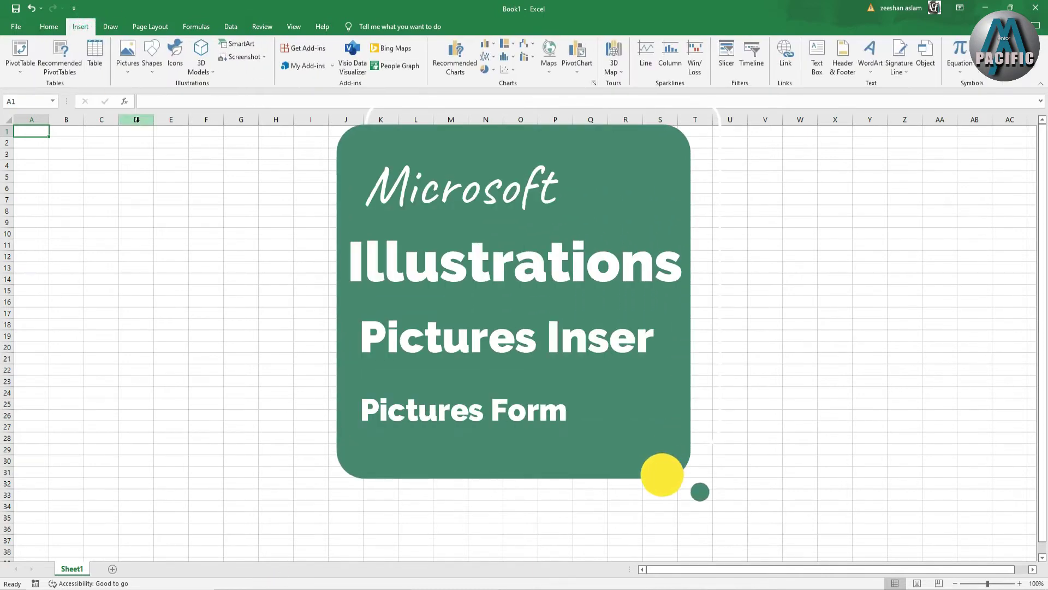
left_click(127, 60)
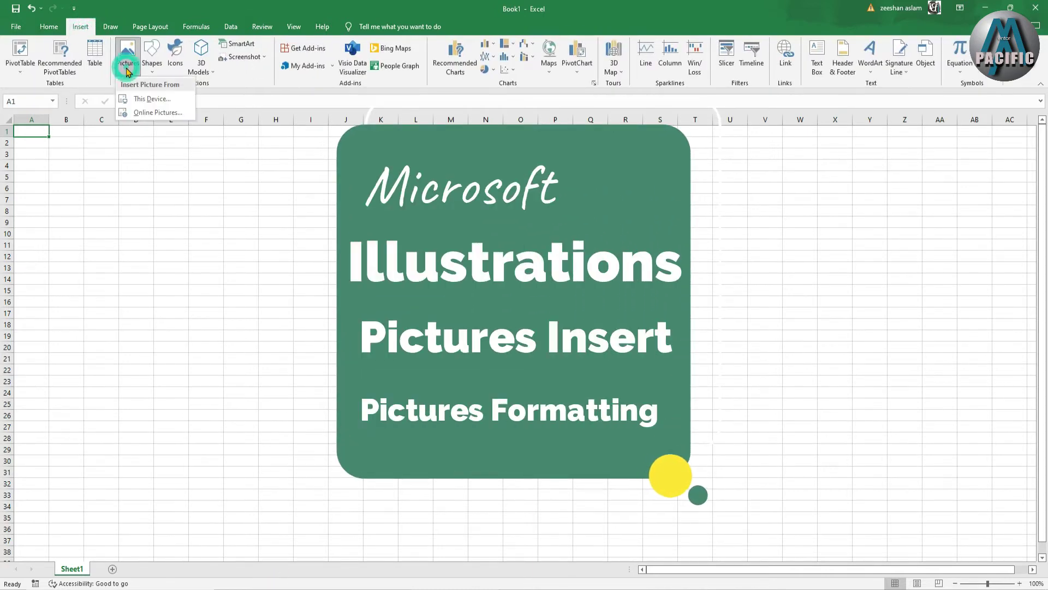
left_click(140, 113)
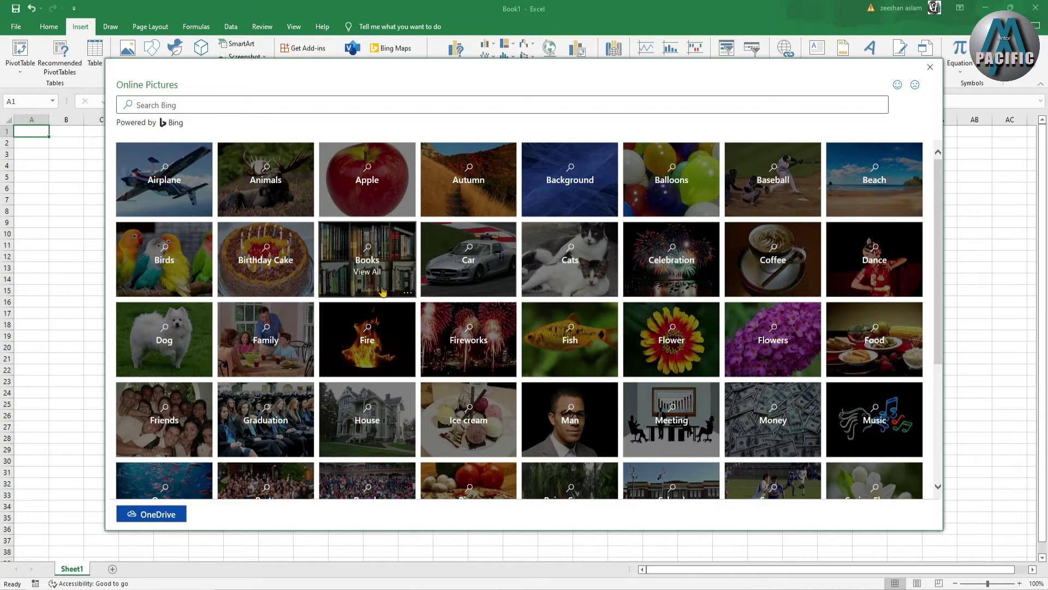
- Browse the categories, then insert the purple daisy photo from Spring Flowers onto the sheet
left_click(167, 341)
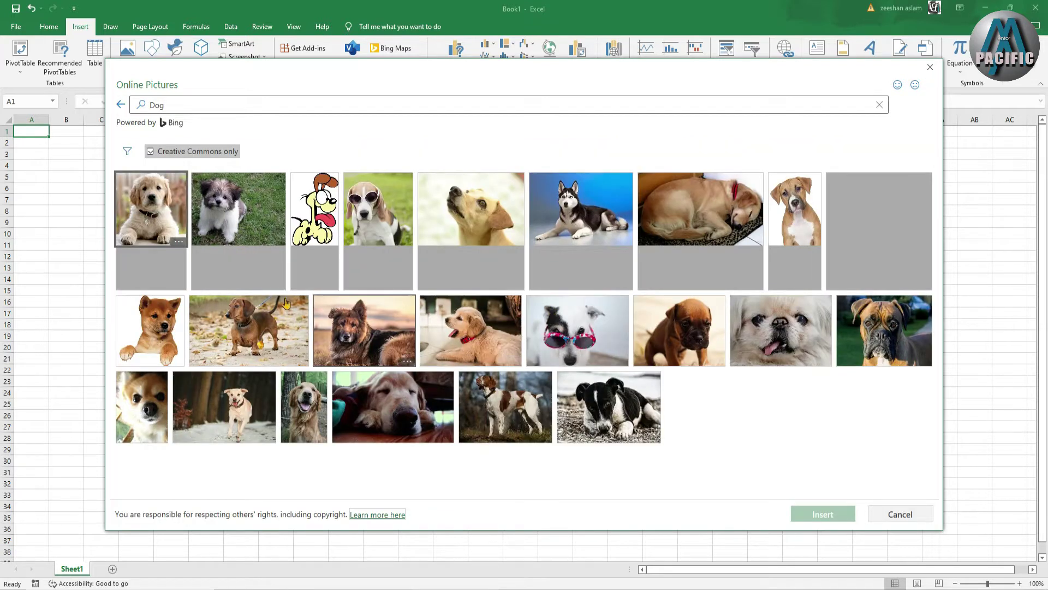
mouse_move(364, 330)
left_click(121, 103)
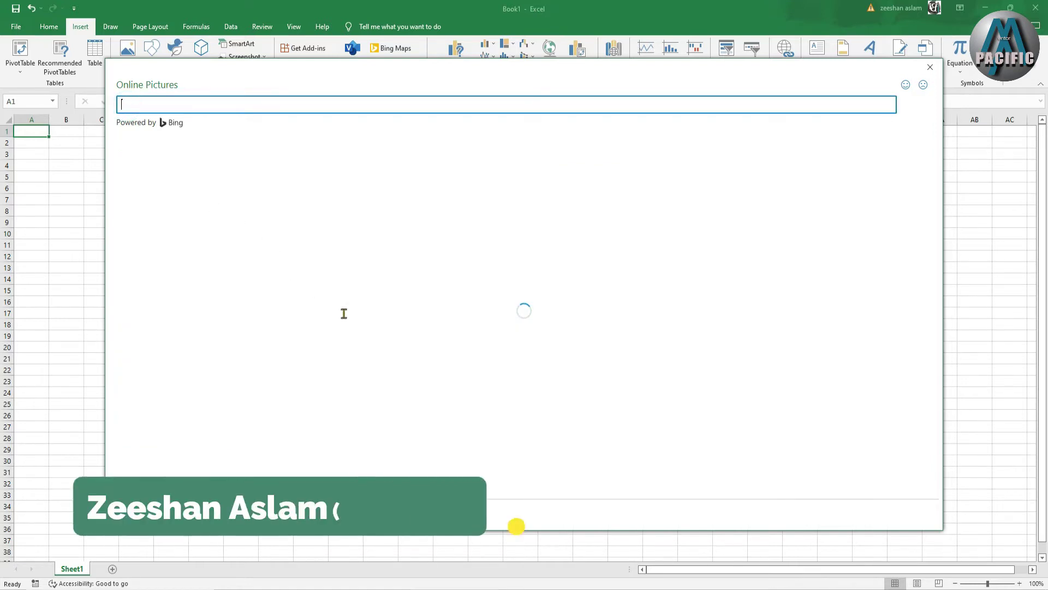
scroll(334, 327, "down", 2)
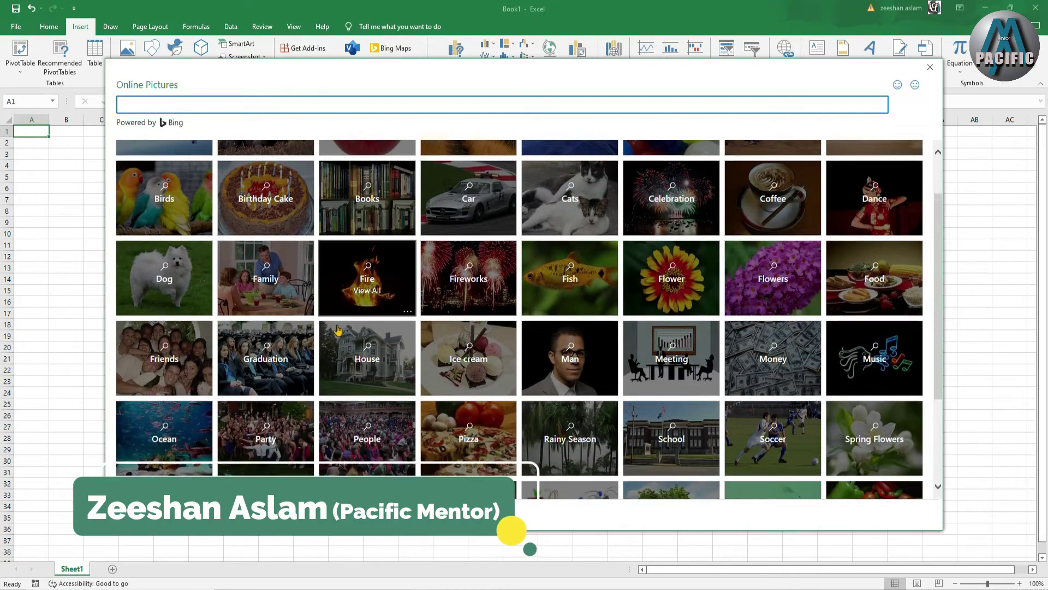
scroll(338, 330, "down", 2)
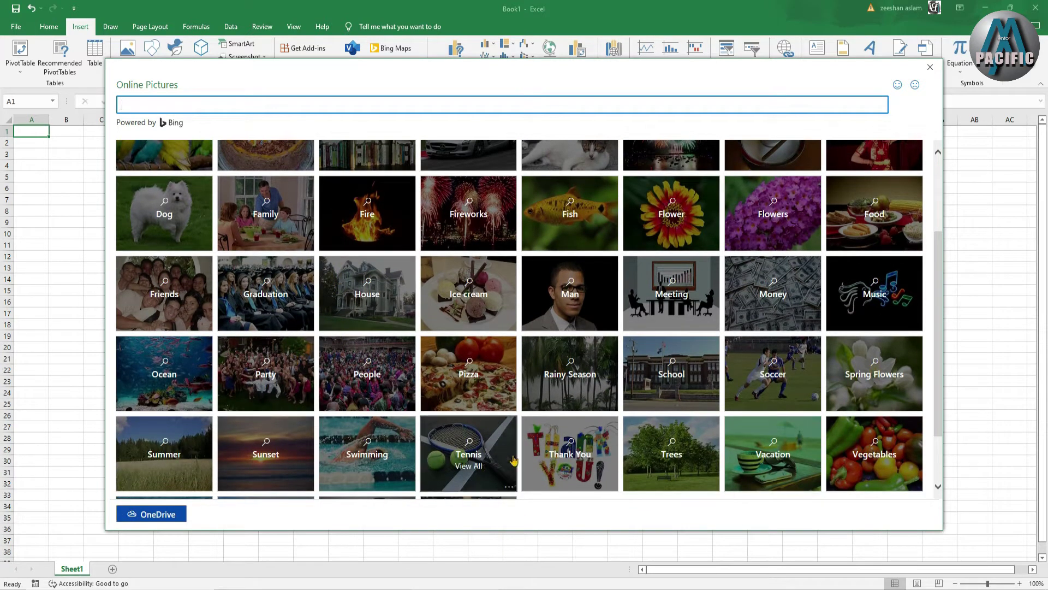
left_click(880, 365)
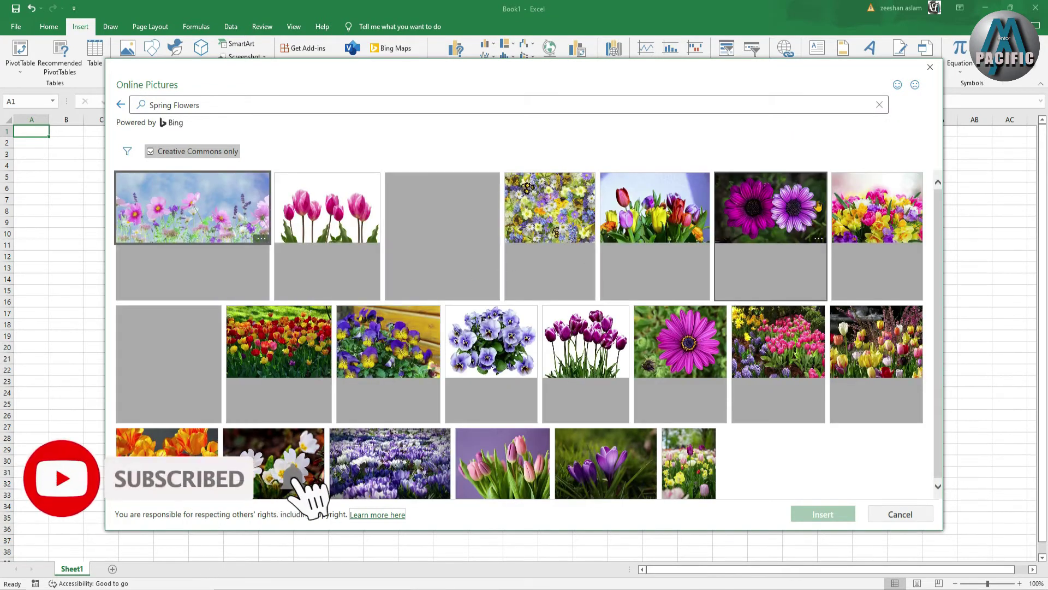
left_click(754, 207)
left_click(816, 515)
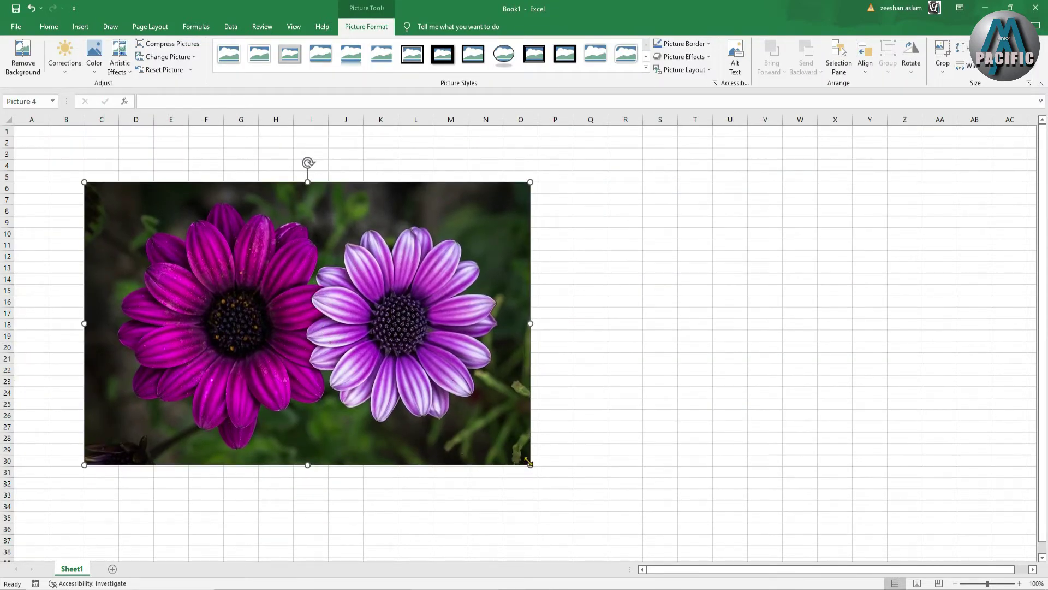
left_click(78, 28)
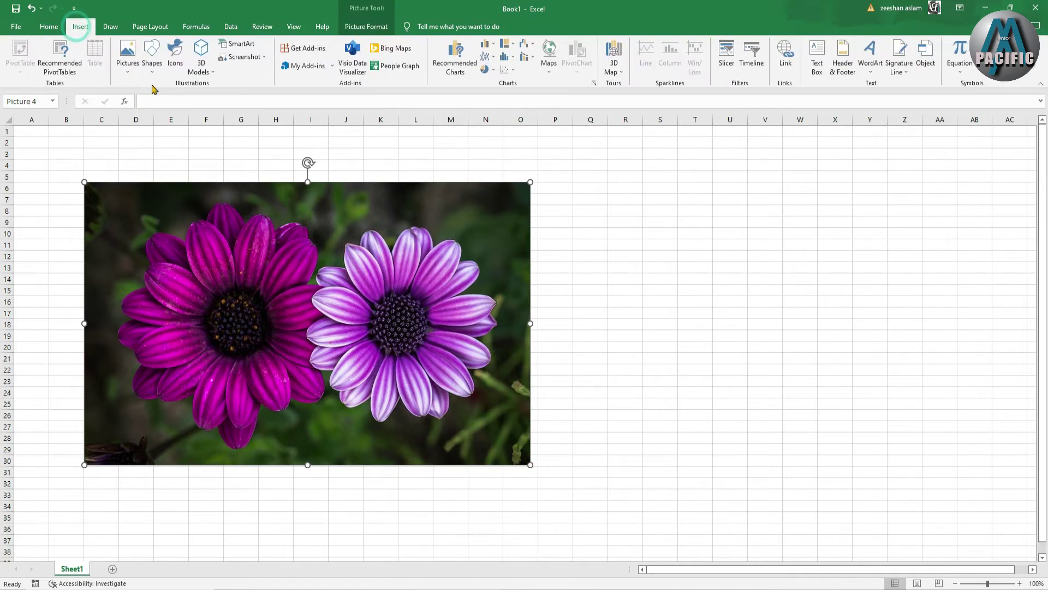
left_click(127, 67)
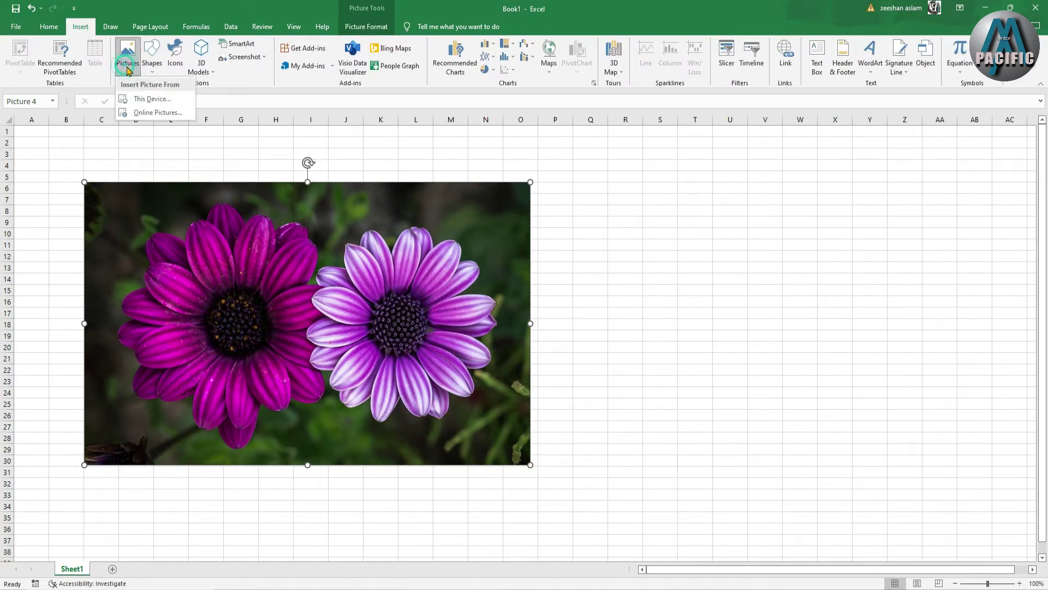
left_click(149, 103)
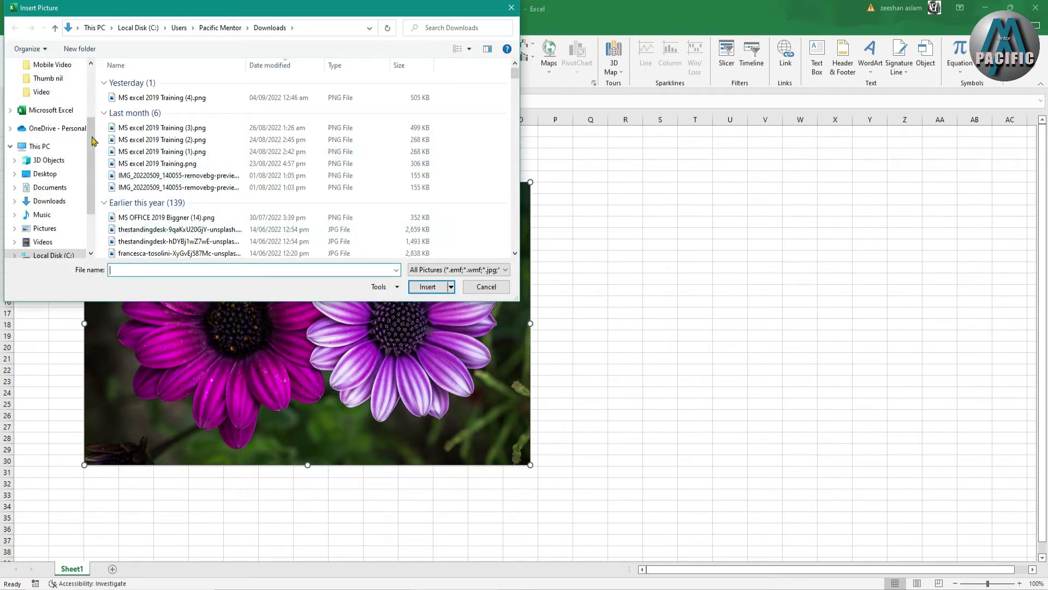
scroll(91, 141, "up", 2)
scroll(65, 136, "up", 1)
left_click(52, 118)
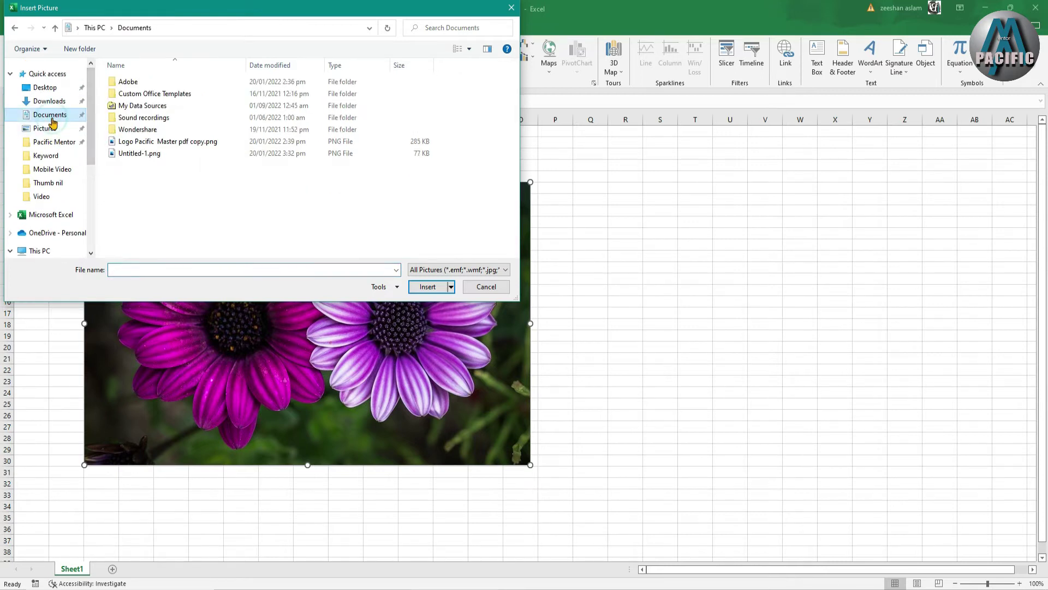
left_click(49, 102)
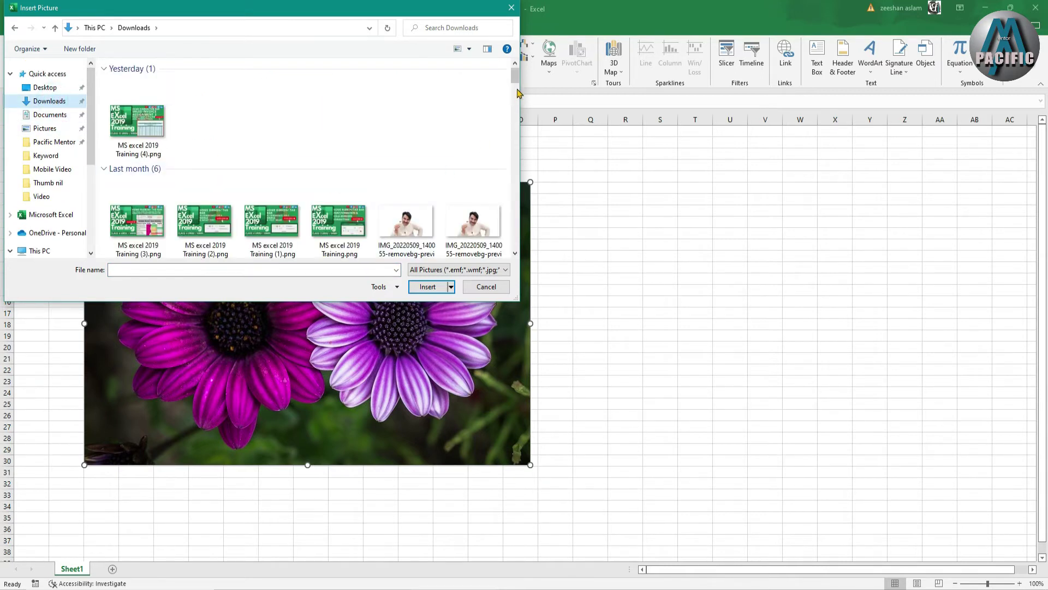
left_click_drag(517, 80, 517, 132)
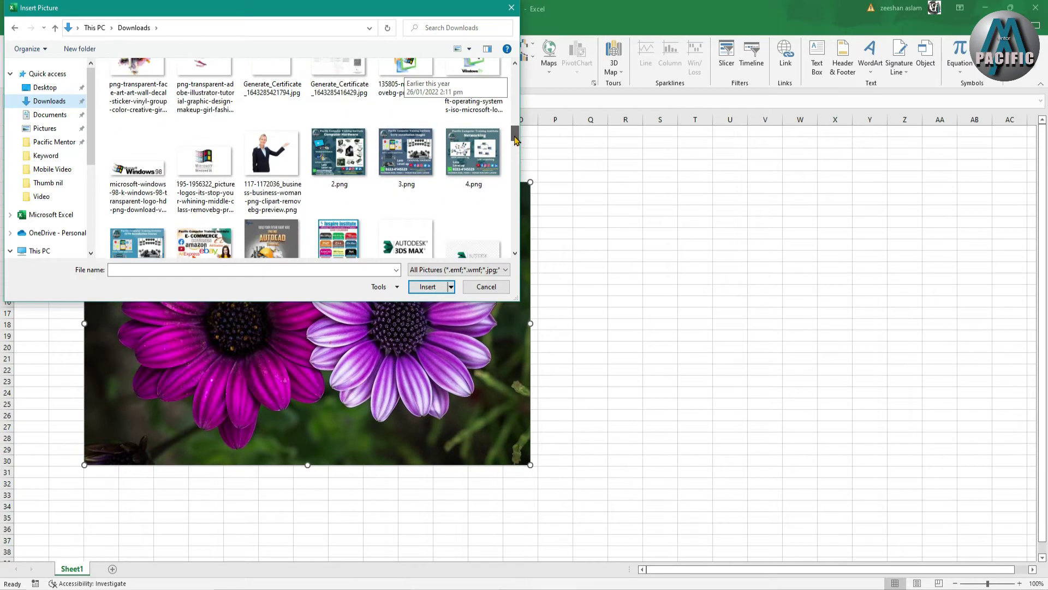
left_click_drag(515, 133, 513, 143)
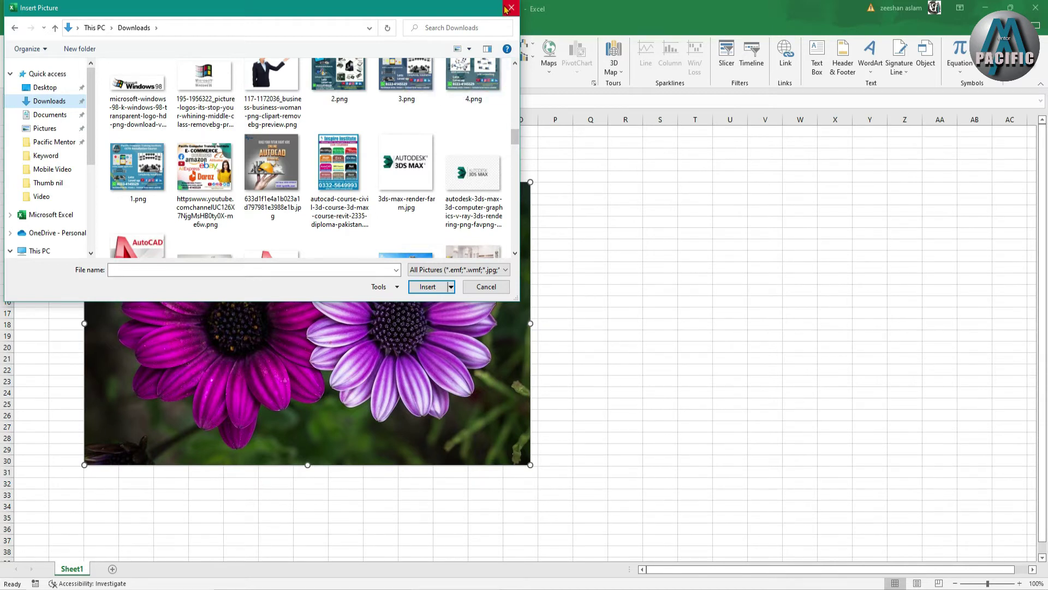
key("Escape")
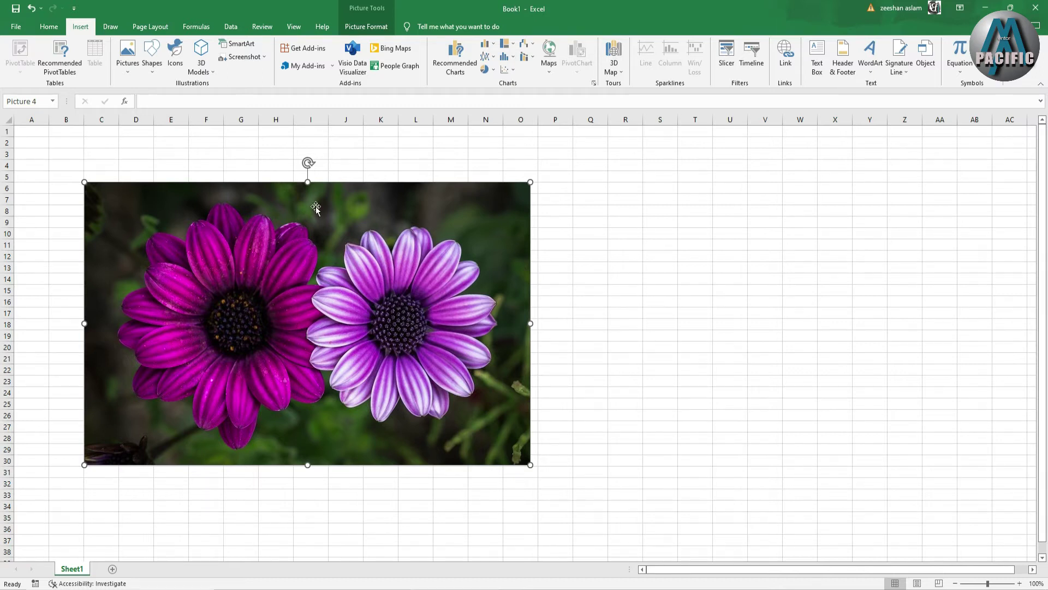
- Preview the Corrections, Color and Artistic Effects galleries on Picture Format, then open Compress Pictures
left_click(342, 31)
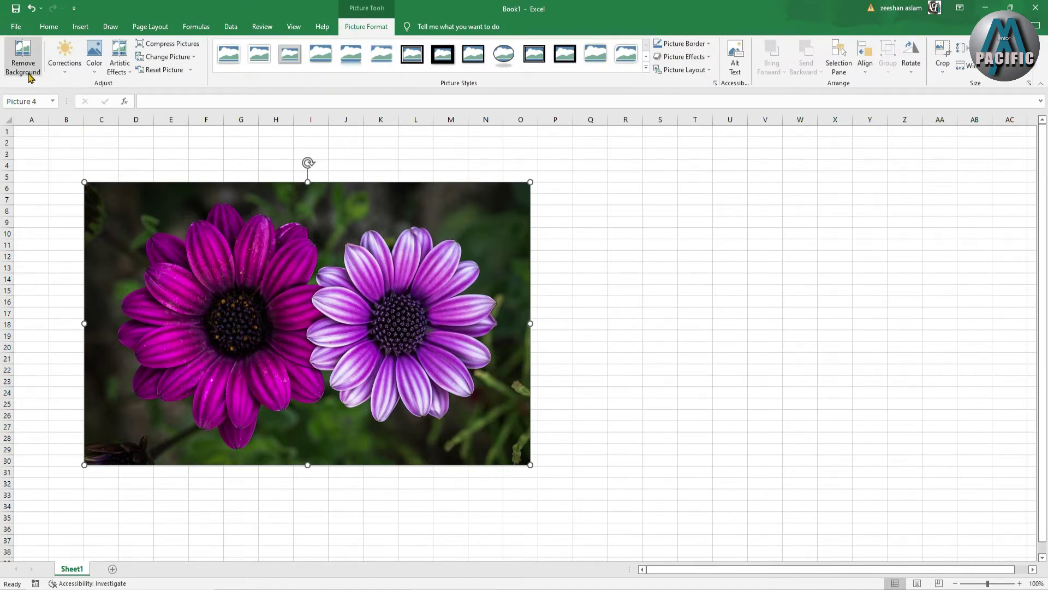
left_click(63, 66)
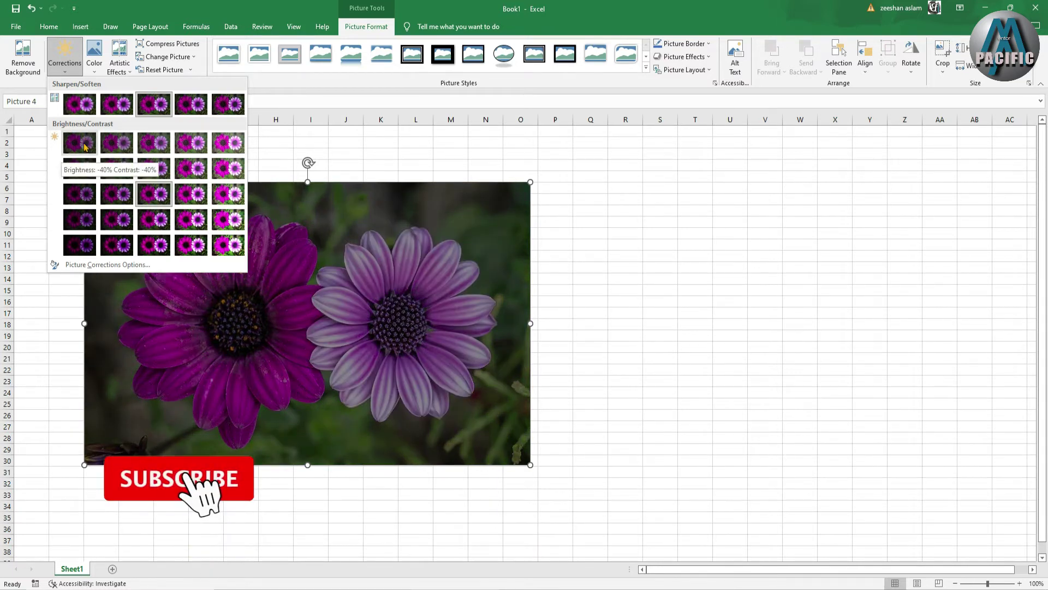
left_click(104, 65)
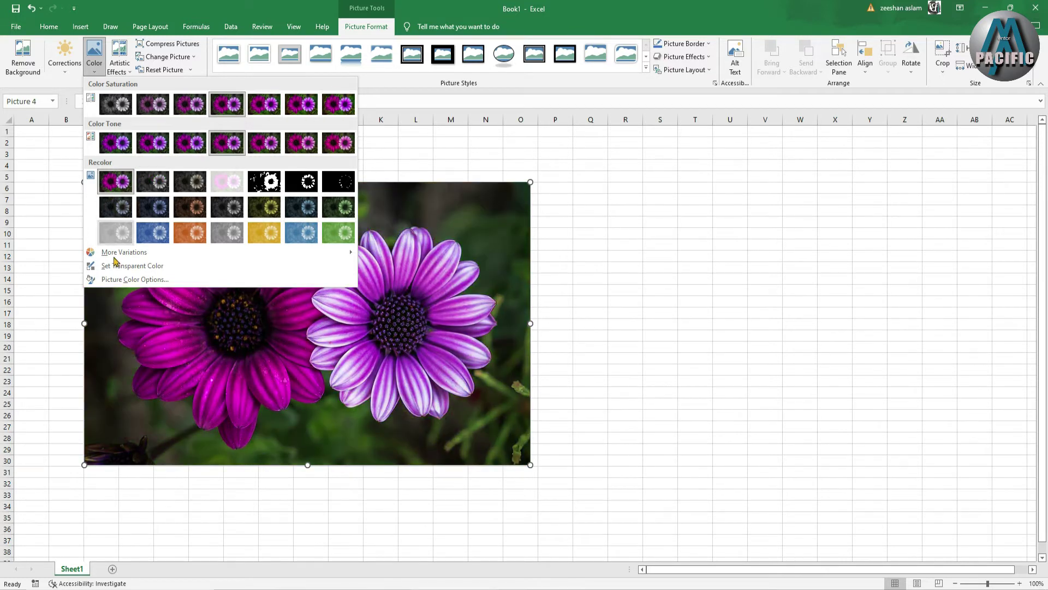
left_click(120, 69)
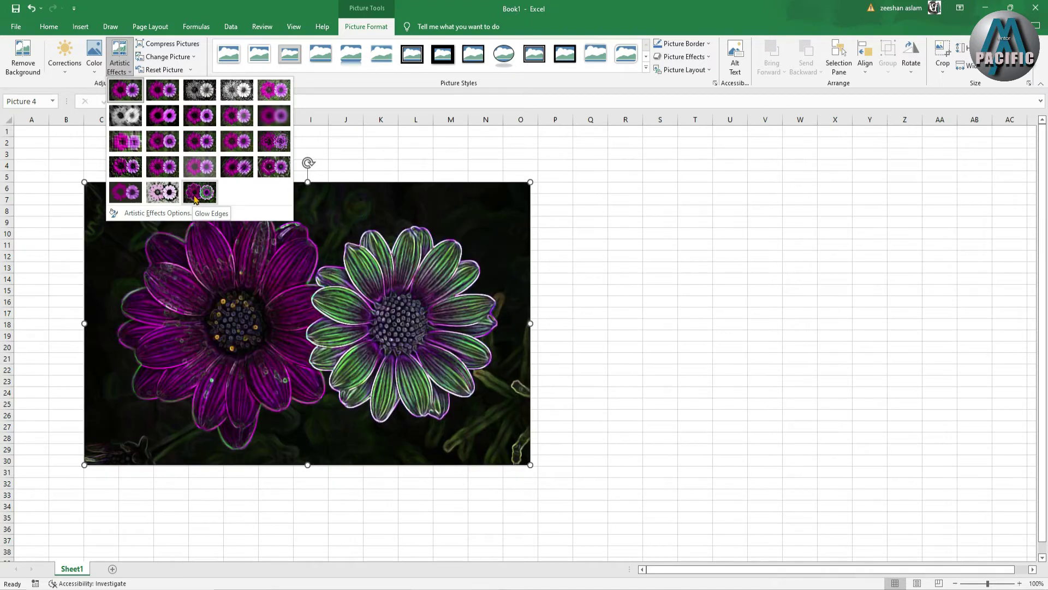
left_click(186, 47)
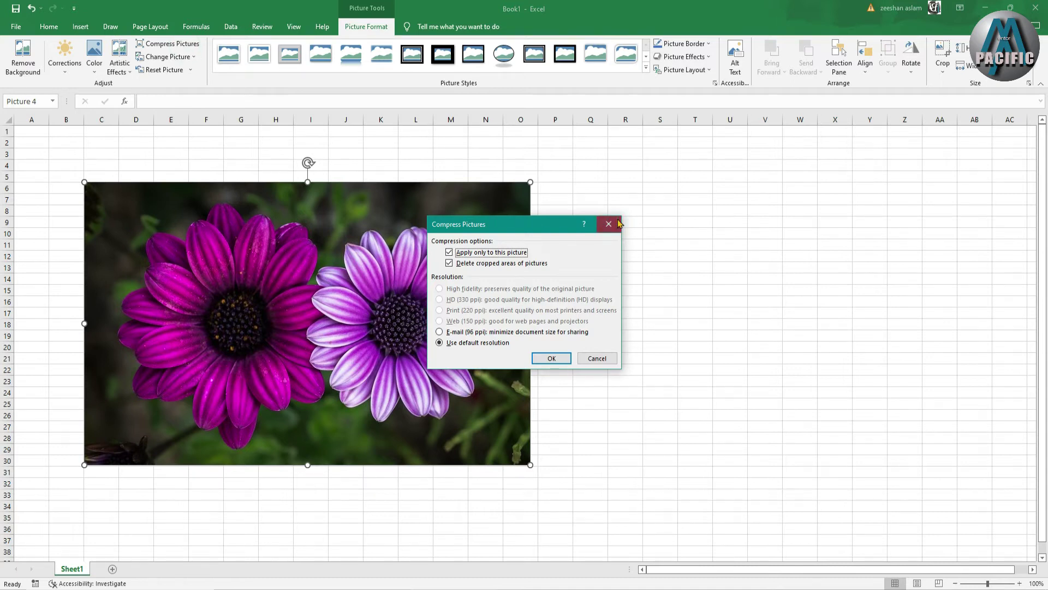
left_click(617, 223)
left_click(169, 57)
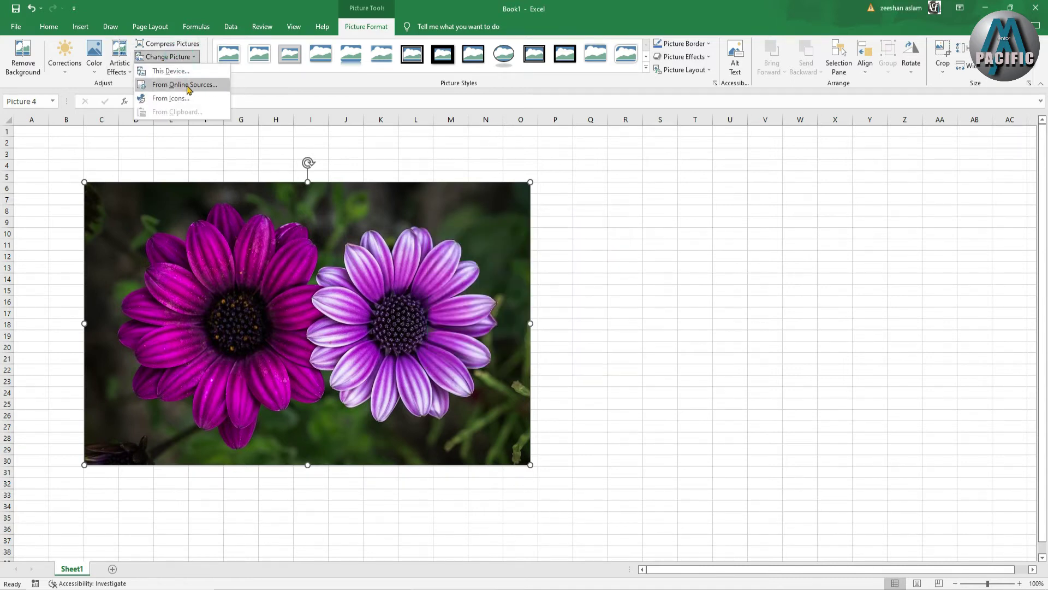
left_click(243, 73)
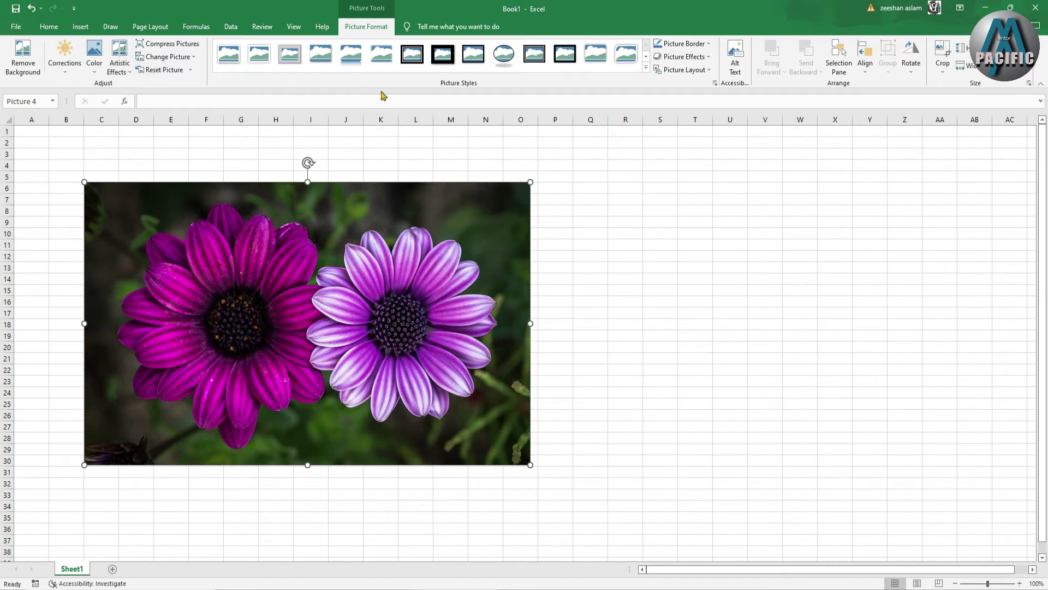
left_click(646, 70)
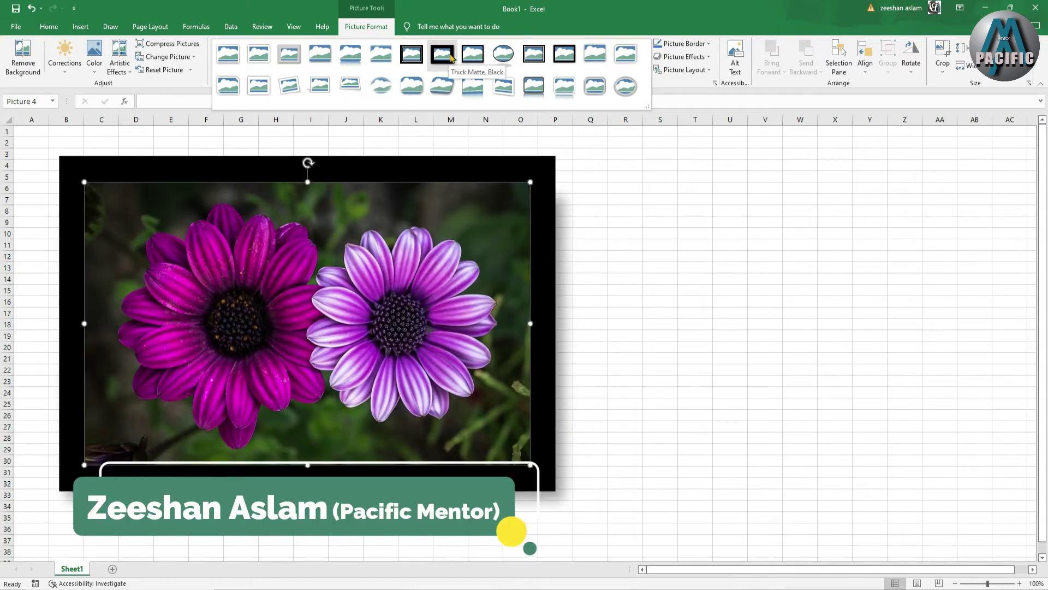
left_click(669, 84)
- Give the daisy photo a 6 pt purple picture border
left_click(704, 44)
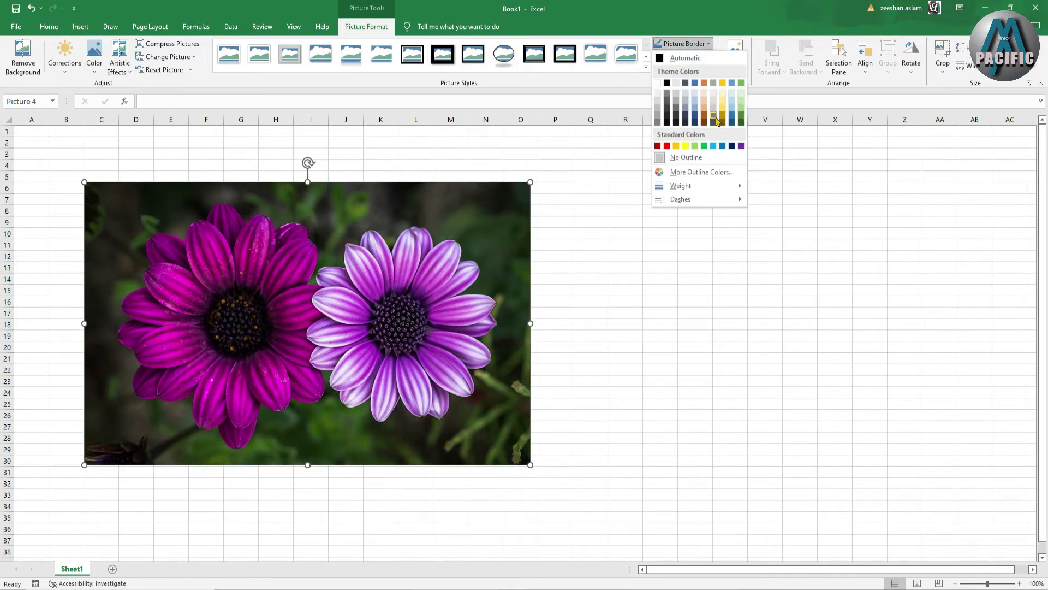
left_click(689, 186)
left_click(779, 285)
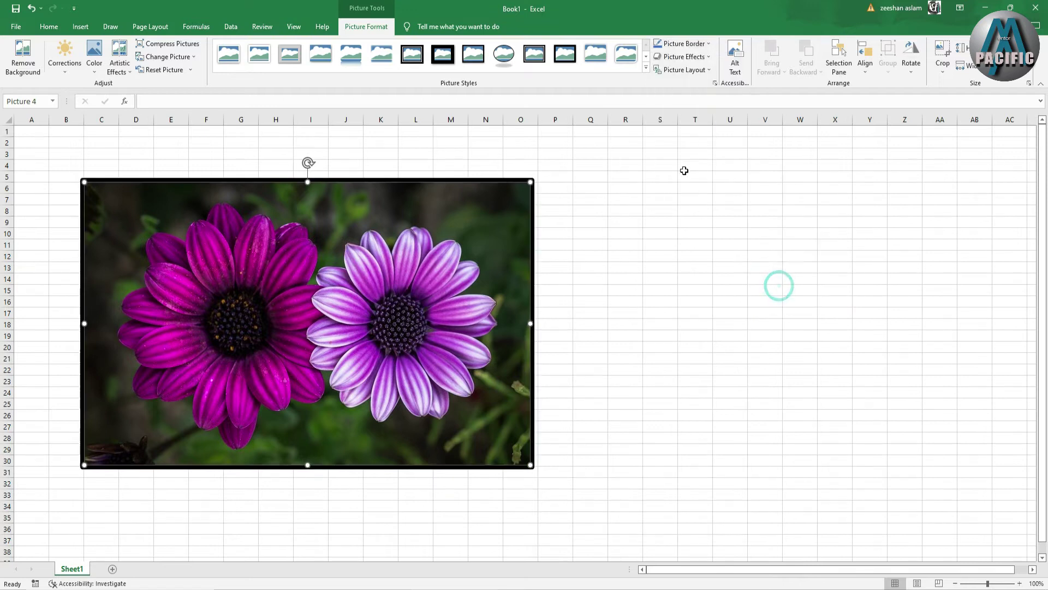
left_click(683, 44)
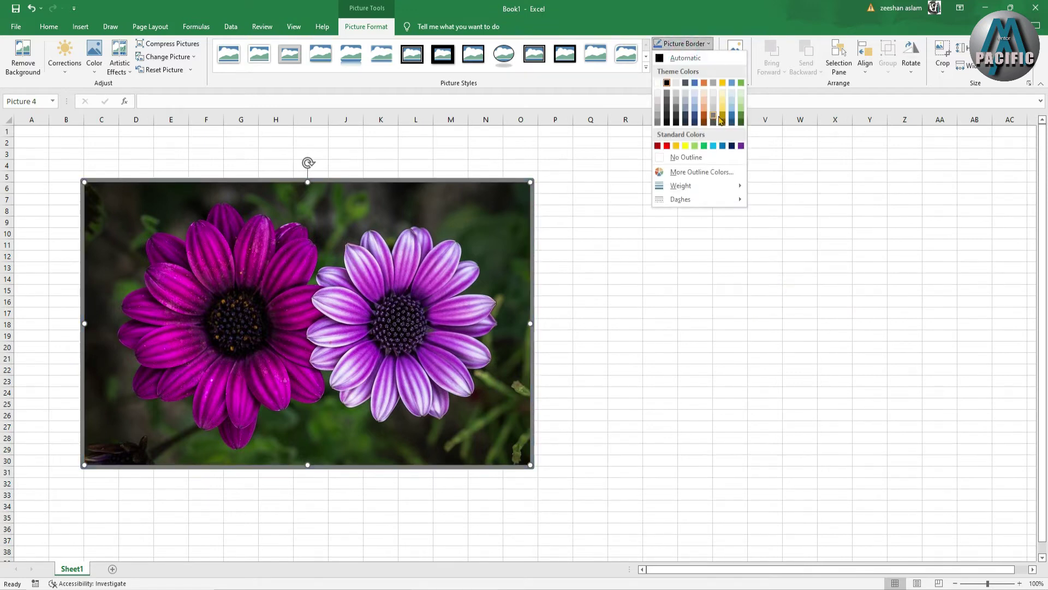
left_click(741, 144)
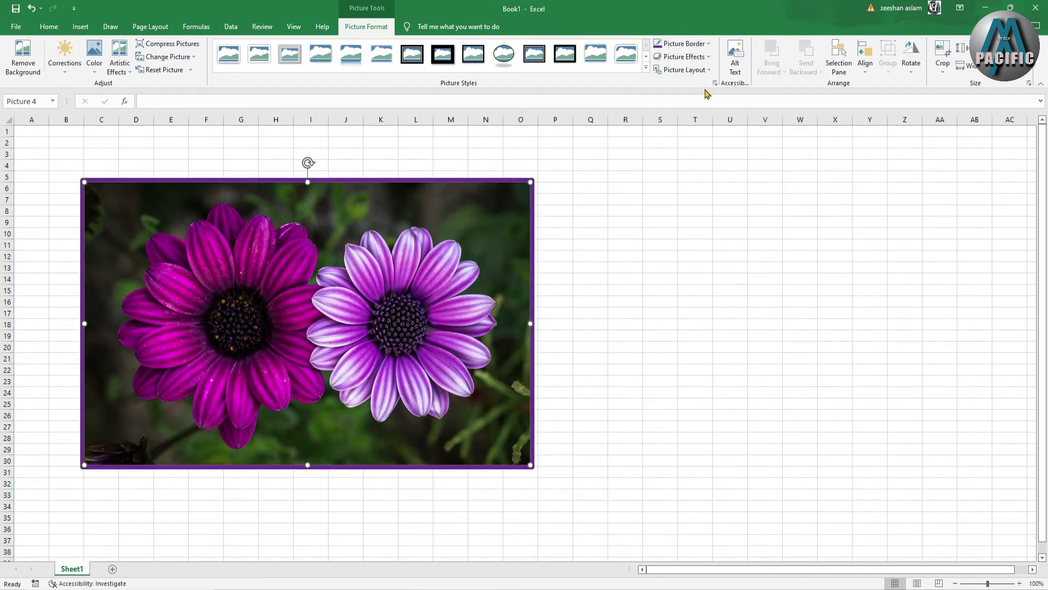
left_click(684, 56)
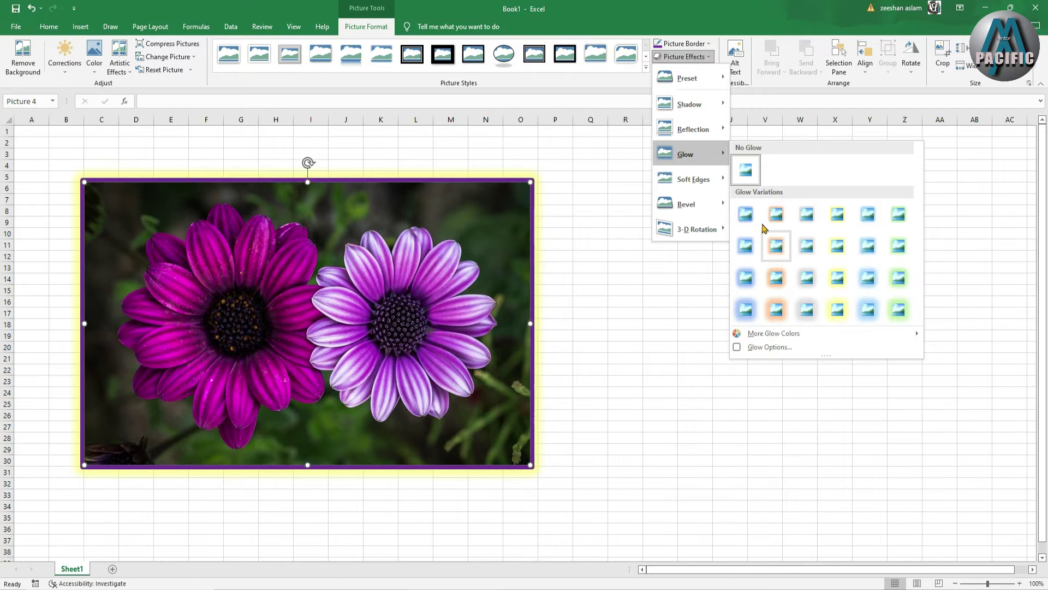
mouse_move(693, 178)
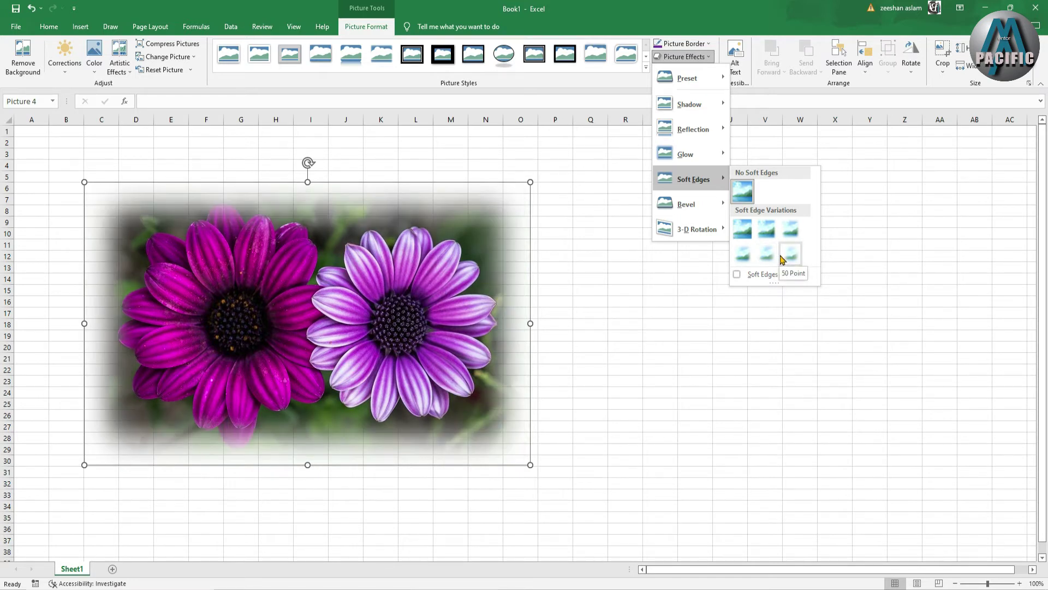
- Apply 50 Point soft edges to the photo and move it slightly up and left
left_click(782, 259)
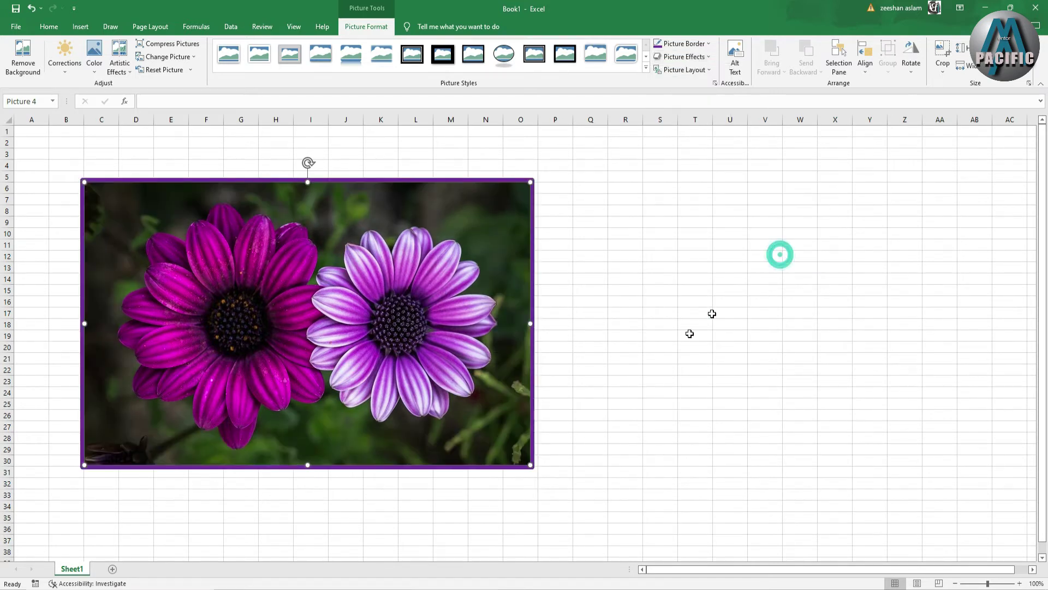
left_click_drag(321, 251, 297, 216)
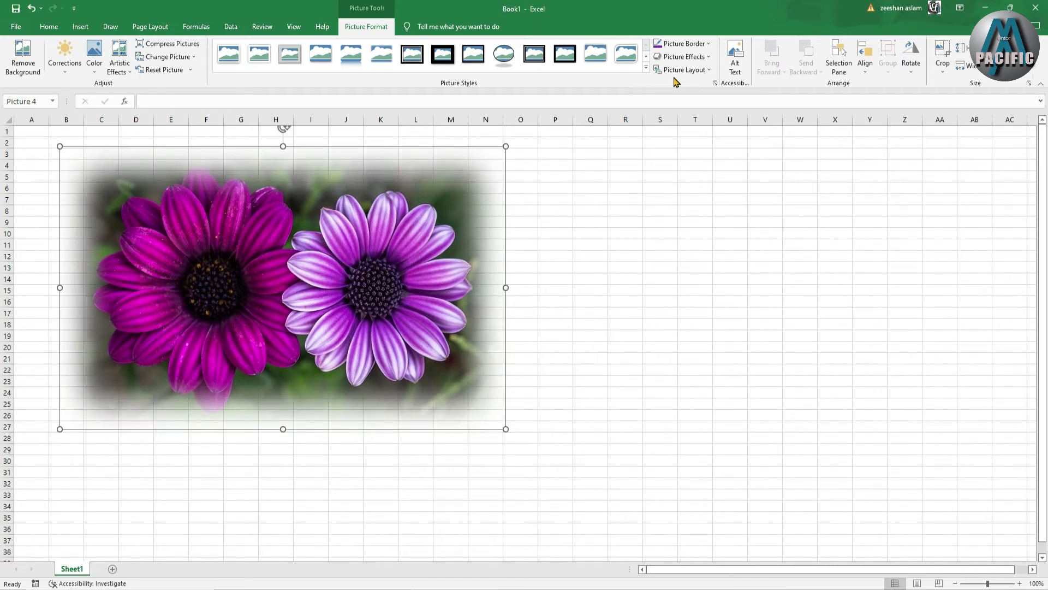
left_click(703, 44)
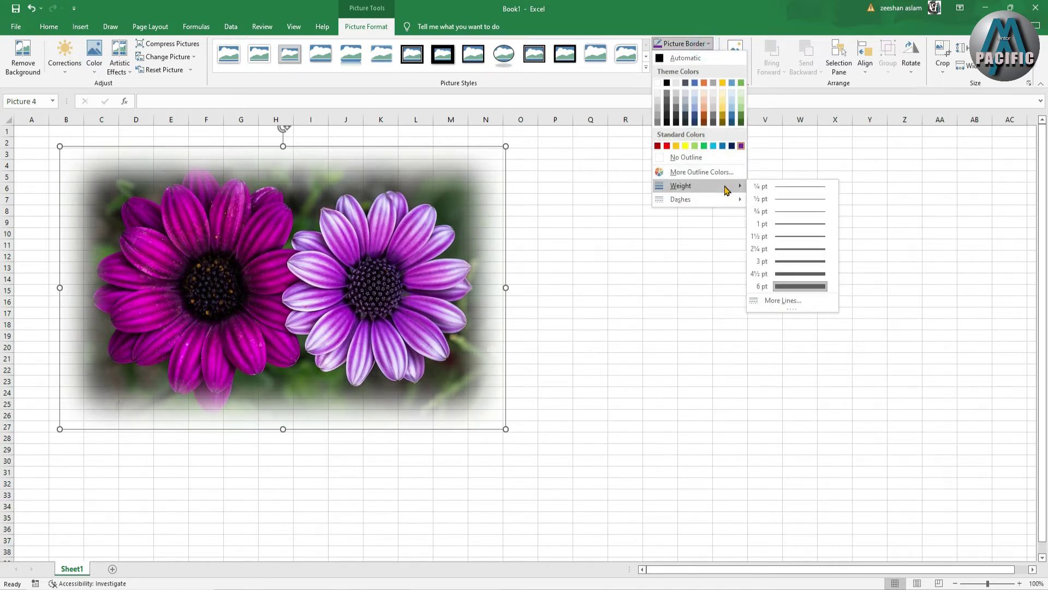
left_click(683, 43)
left_click(685, 70)
left_click(697, 60)
left_click(697, 57)
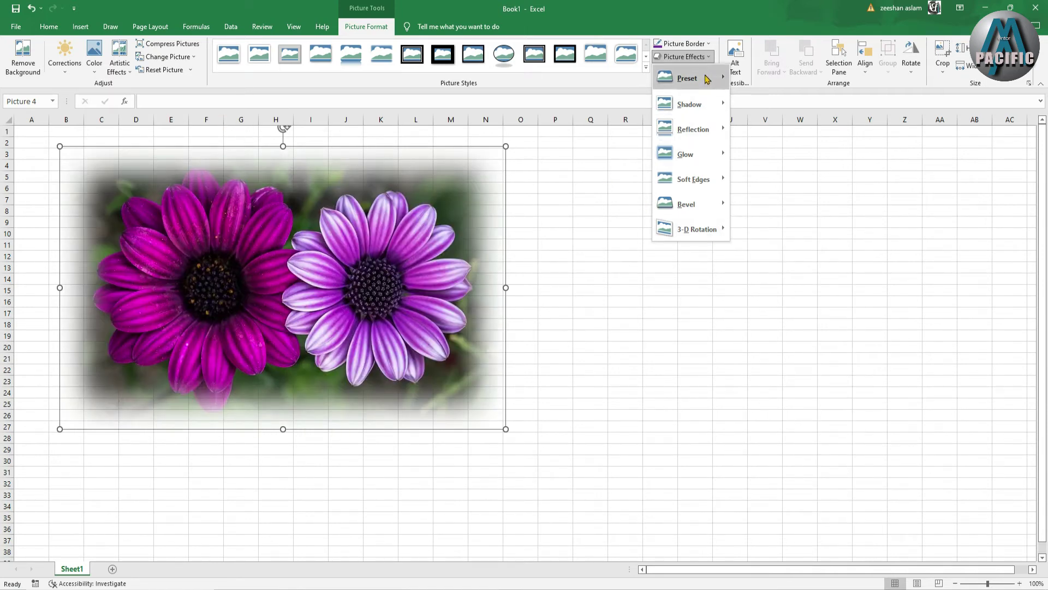
- Close the Picture Effects menu and bring up Alt Text for the daisy photo
left_click(708, 58)
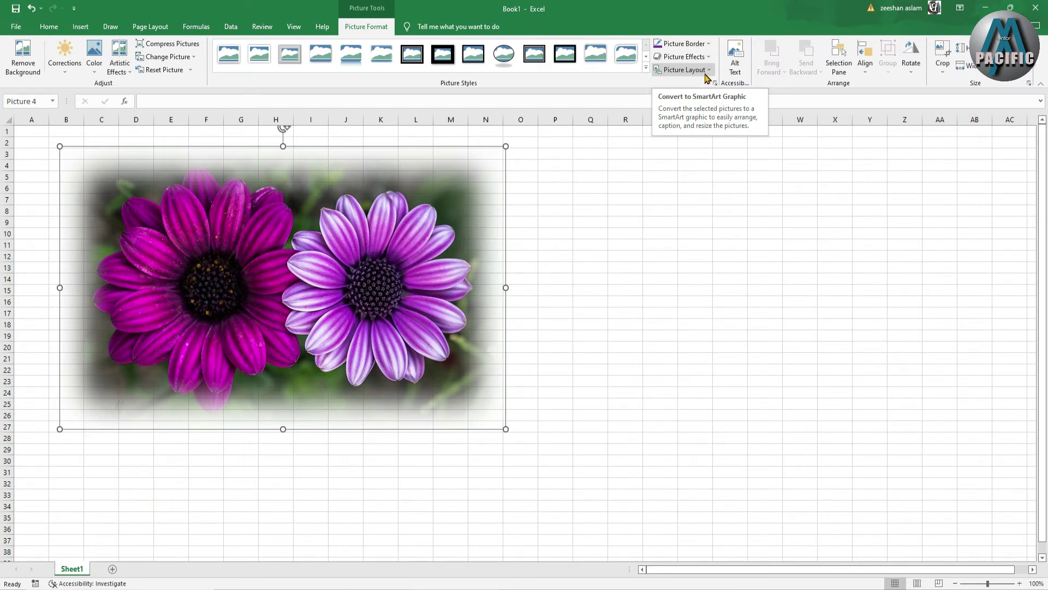
left_click(739, 71)
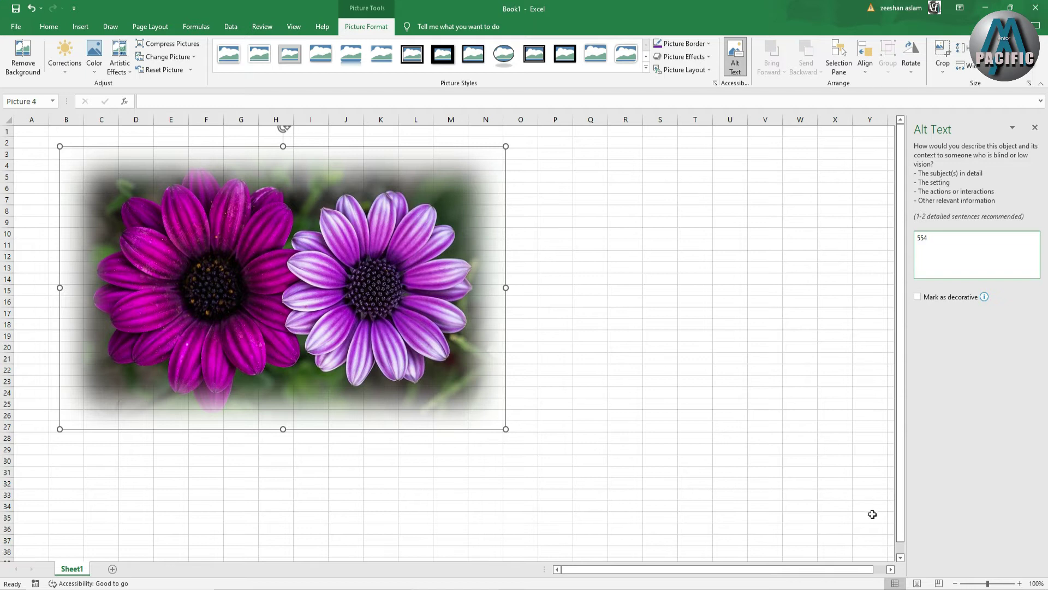
- Close Alt Text, glance at the Align options, and Ctrl-drag a duplicate photo to the right
left_click(1035, 129)
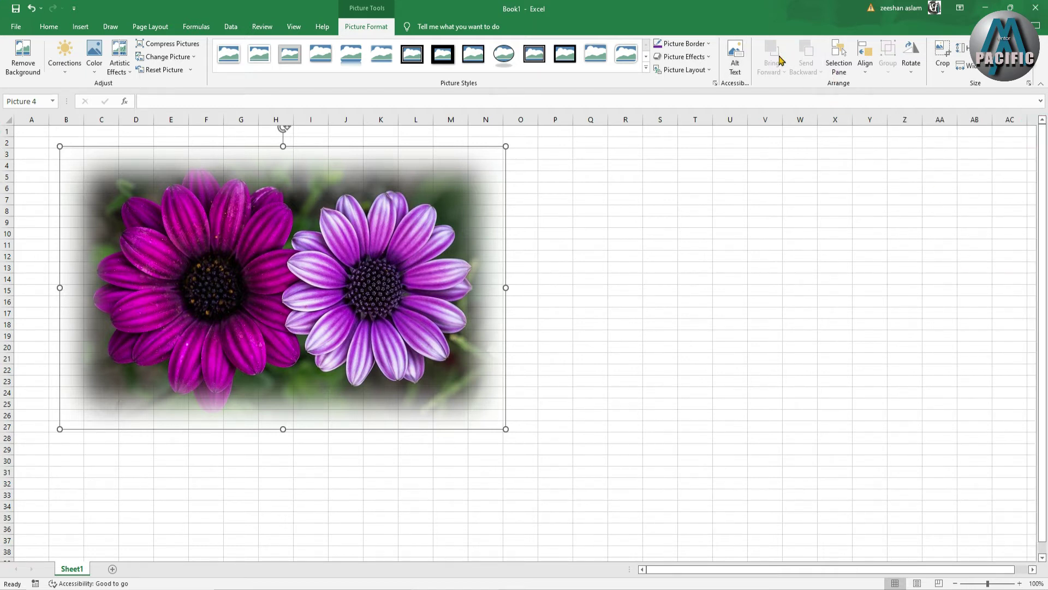
left_click(865, 63)
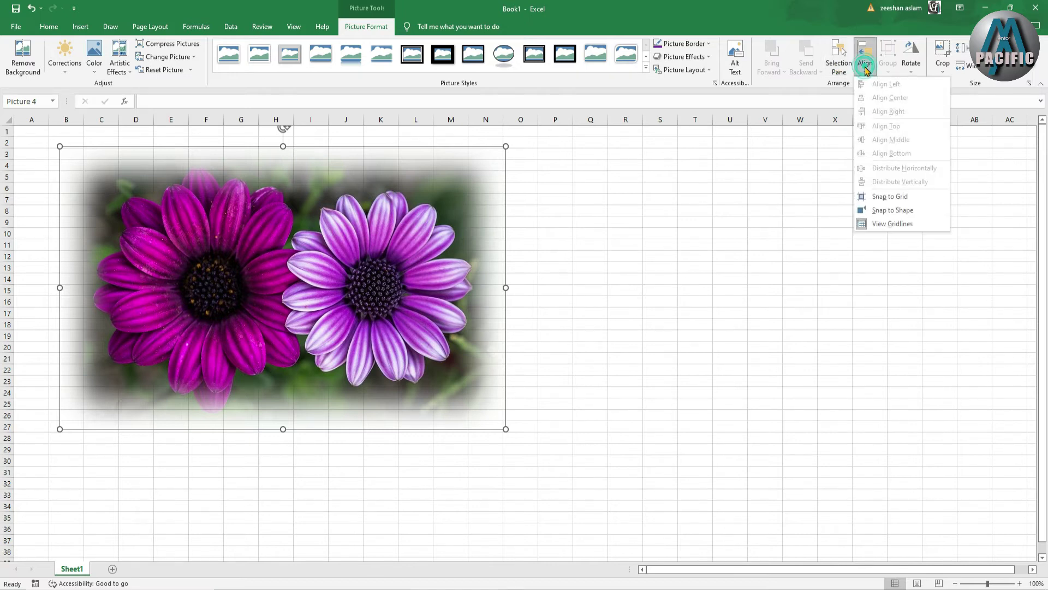
left_click(260, 293)
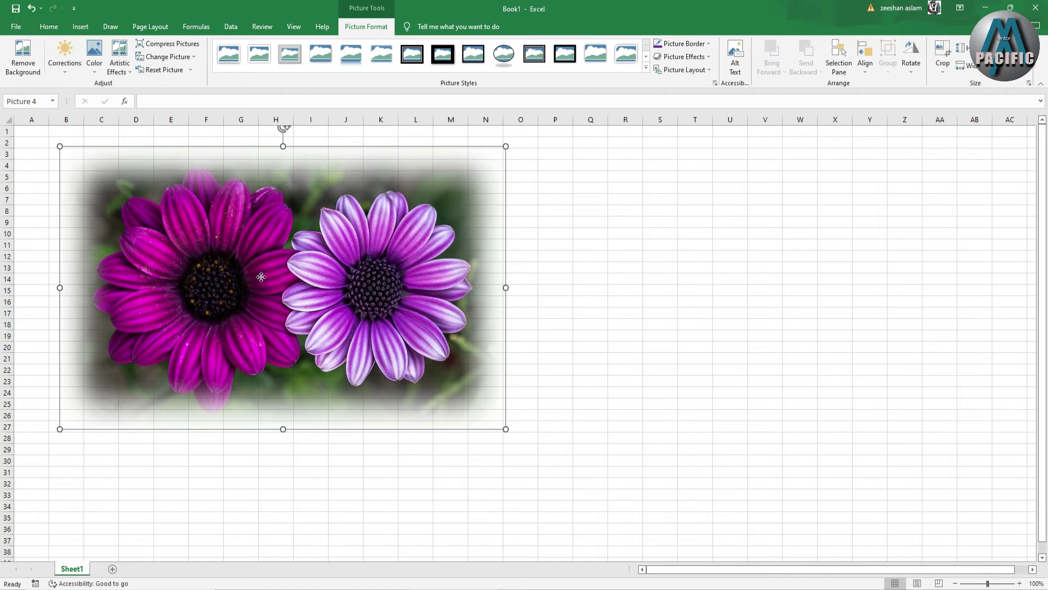
mouse_move(257, 280)
left_mouse_down()
mouse_move(519, 343)
mouse_move(647, 278)
left_mouse_up()
- Shrink the left photo by its corner, then move and shrink Picture 5 to overlap beside it
left_click(481, 441)
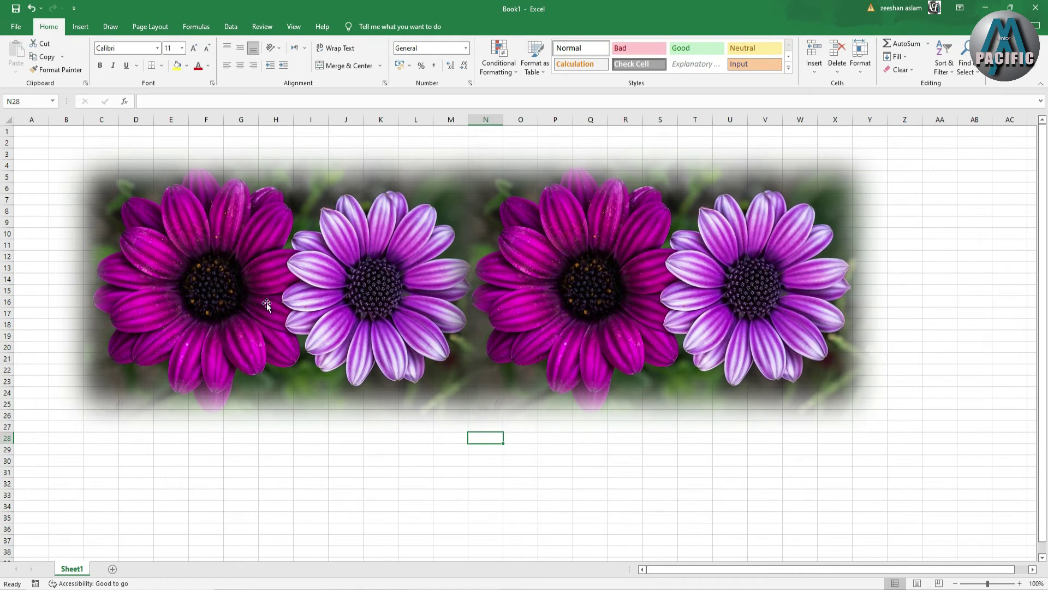
left_click(348, 286)
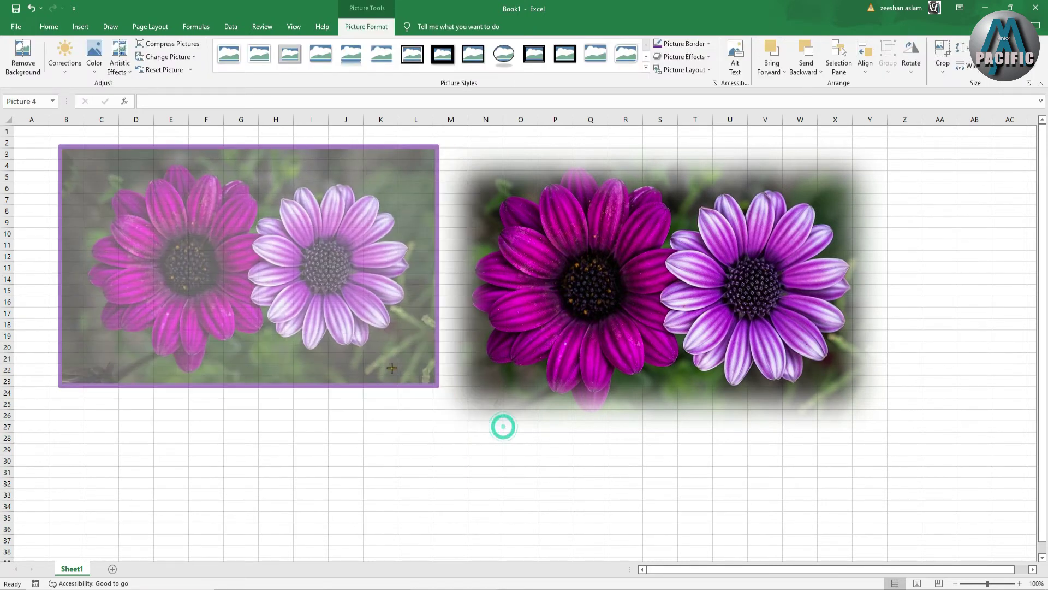
left_click_drag(504, 427, 286, 290)
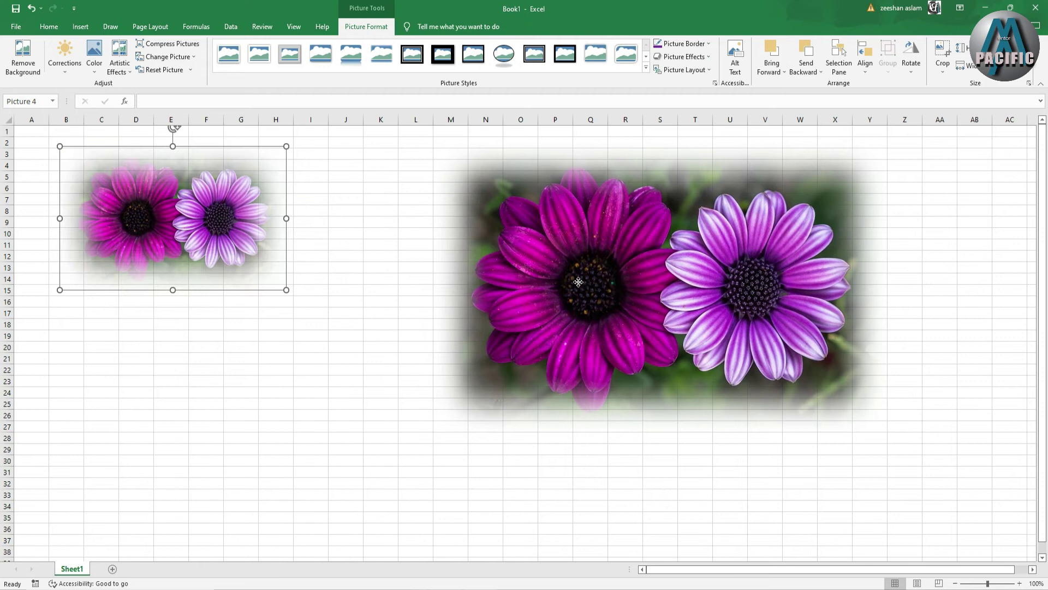
left_click_drag(578, 282, 376, 266)
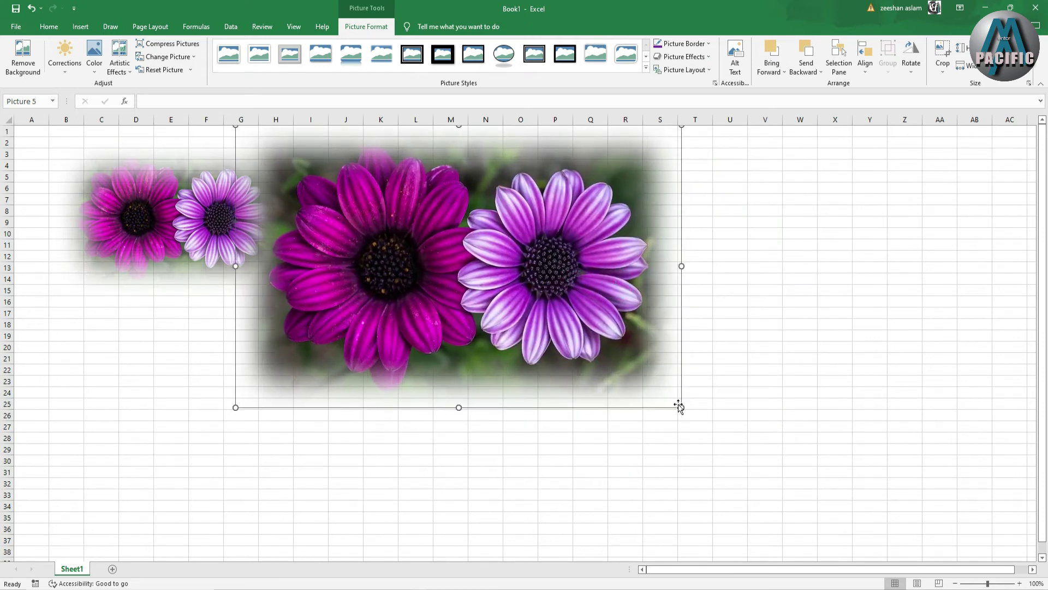
left_click_drag(681, 406, 458, 276)
mouse_move(318, 213)
left_mouse_down()
mouse_move(323, 229)
mouse_move(317, 214)
left_mouse_up()
- Deselect the photos, then nudge the right daisy photo slightly into place
left_click(346, 313)
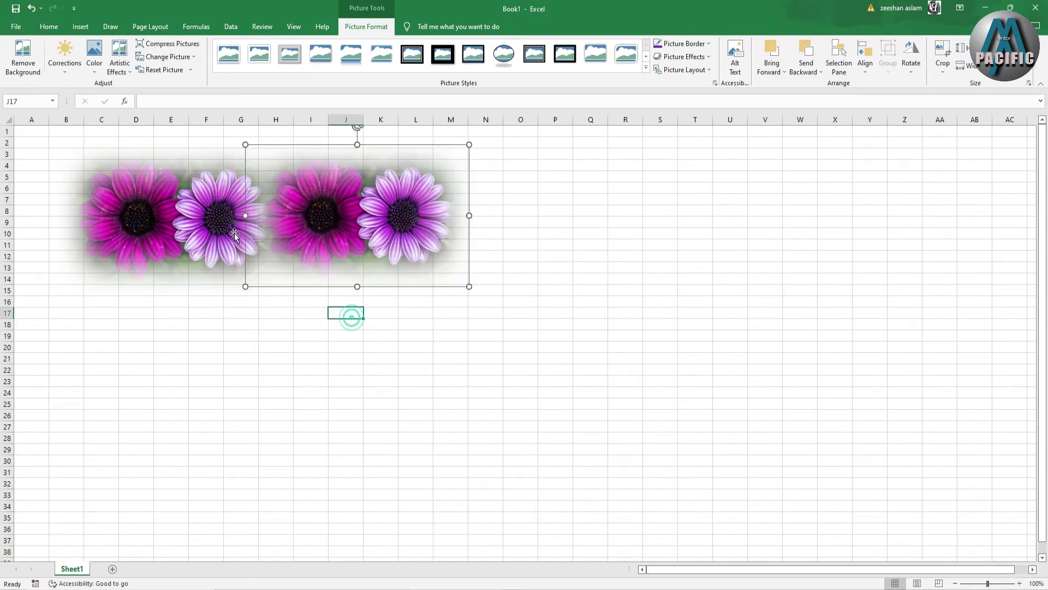
left_click(275, 323)
left_click_drag(355, 238, 358, 243)
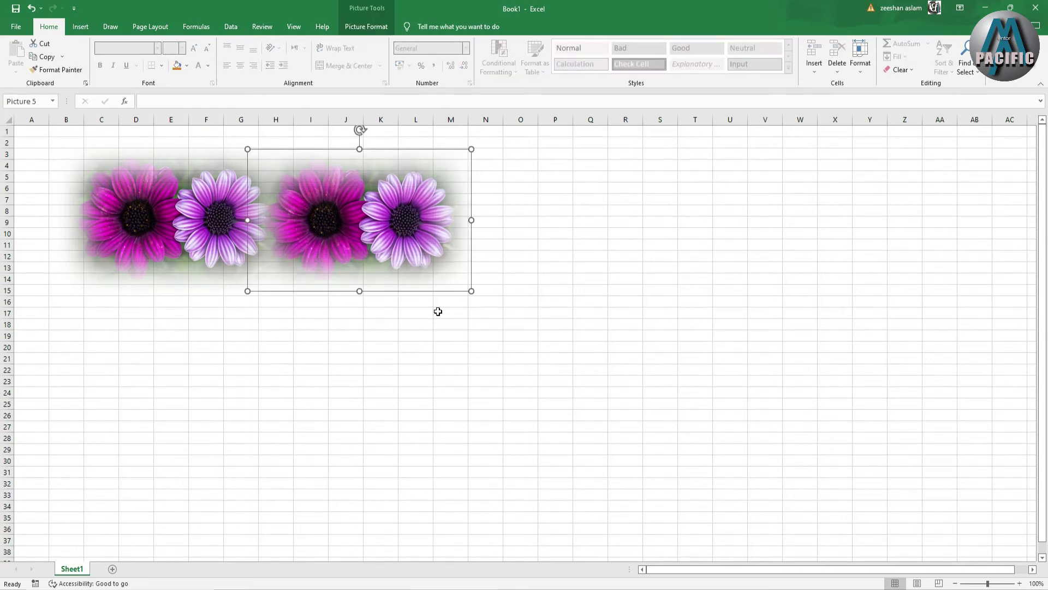
- Check the Bring Forward and Send Backward options, then show the Selection Pane
left_click(350, 27)
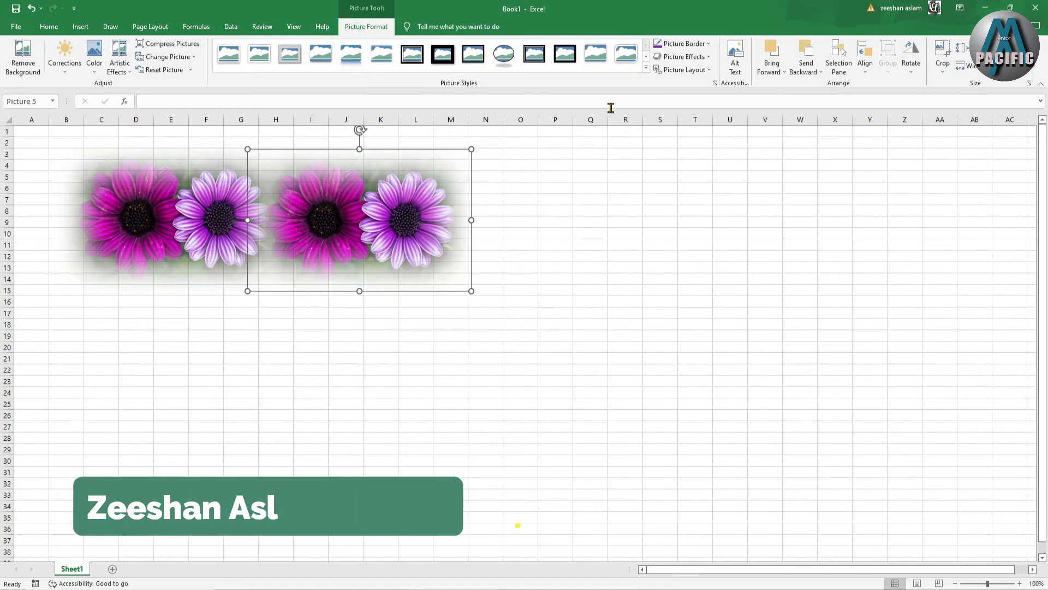
left_click(784, 71)
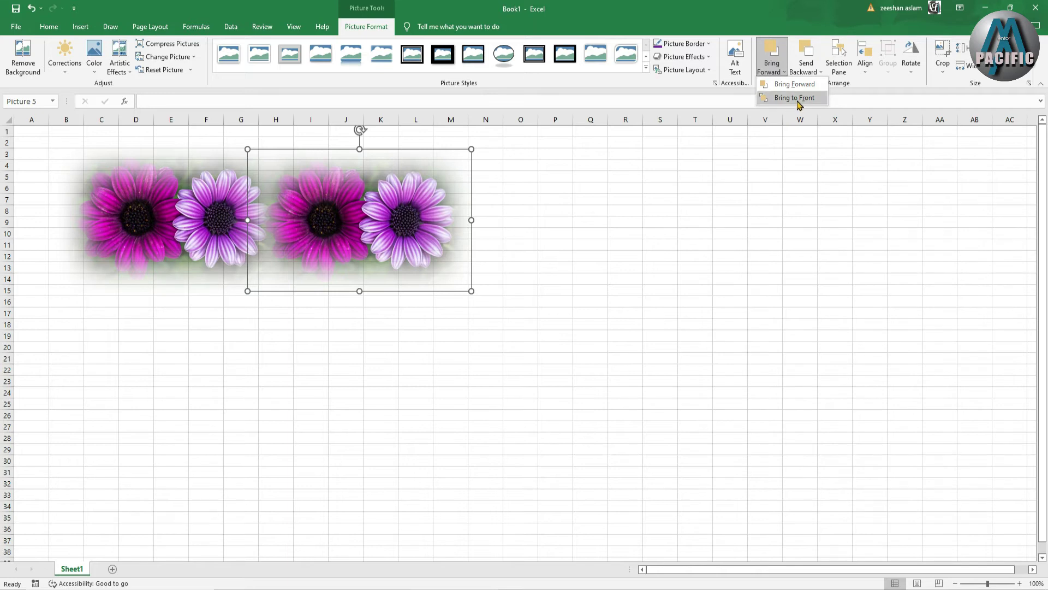
left_click(820, 72)
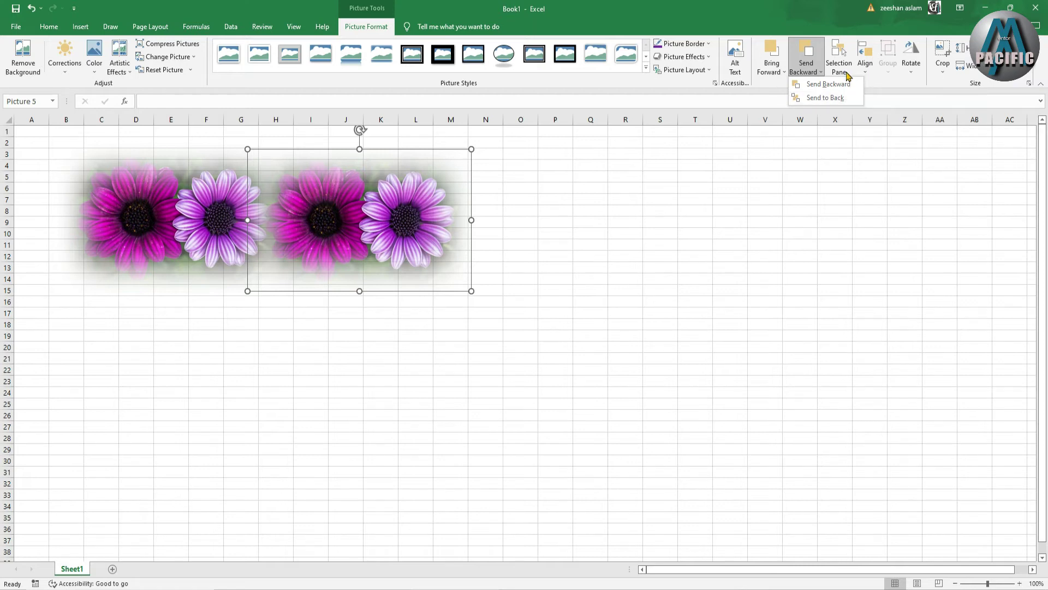
left_click(839, 58)
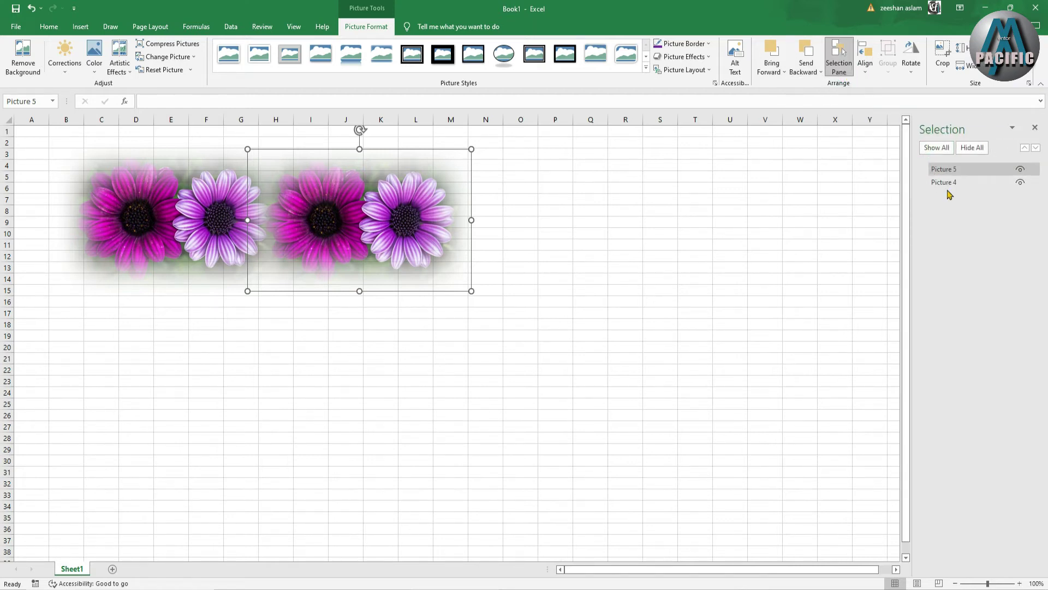
- Hide and reshow Picture 5 and Picture 4, close the Selection pane, and reselect Picture 5
left_click(1020, 169)
left_click(1020, 169)
left_click(1020, 182)
left_click(1021, 182)
left_click(1035, 128)
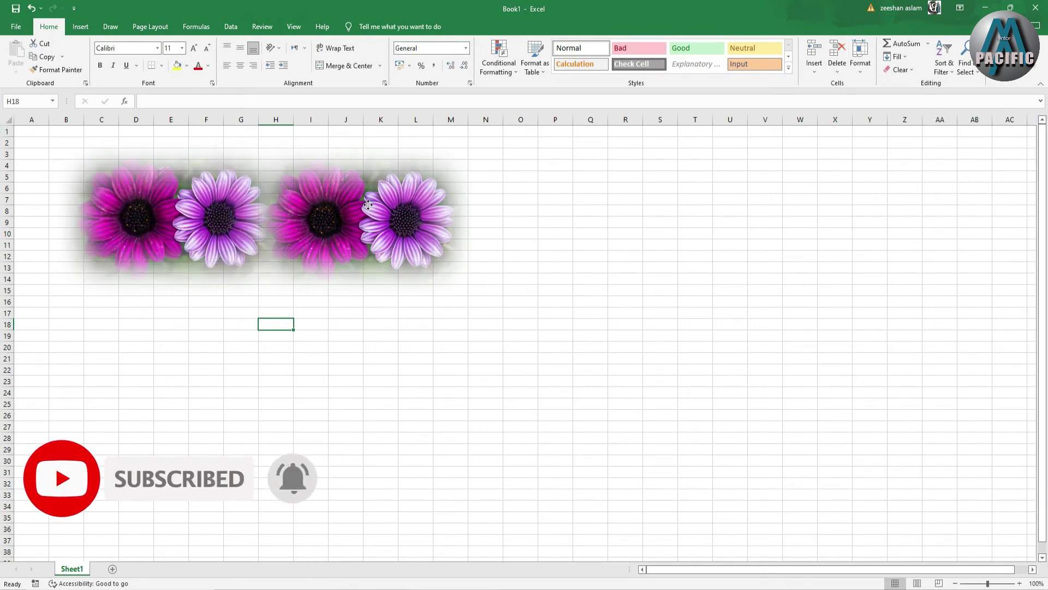
key("ctrl+alt+5")
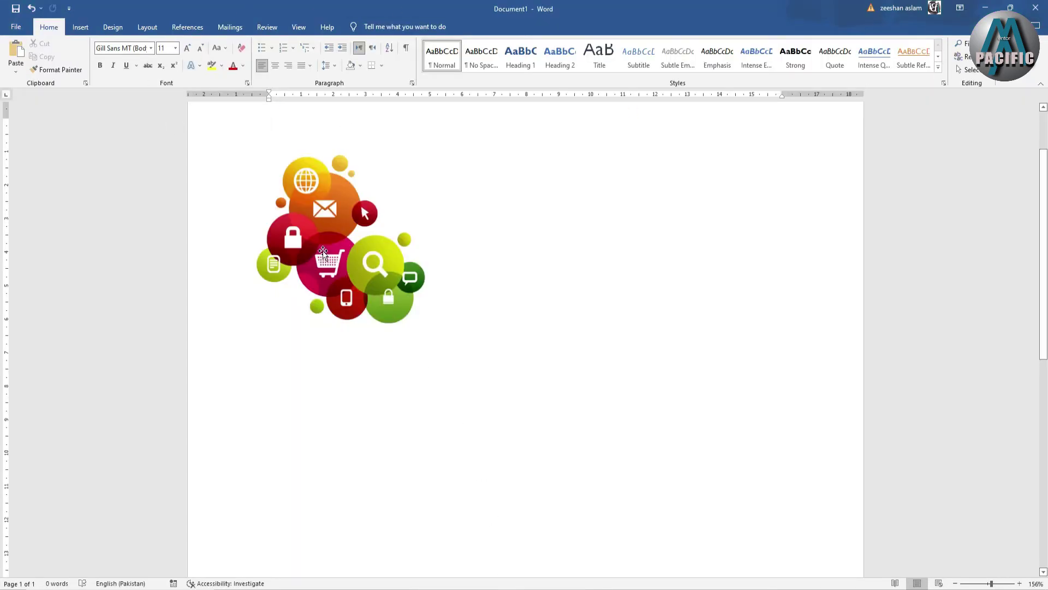
- Select the colourful circles picture in Word and enlarge it on the page
left_click(425, 320)
left_click_drag(430, 332, 519, 425)
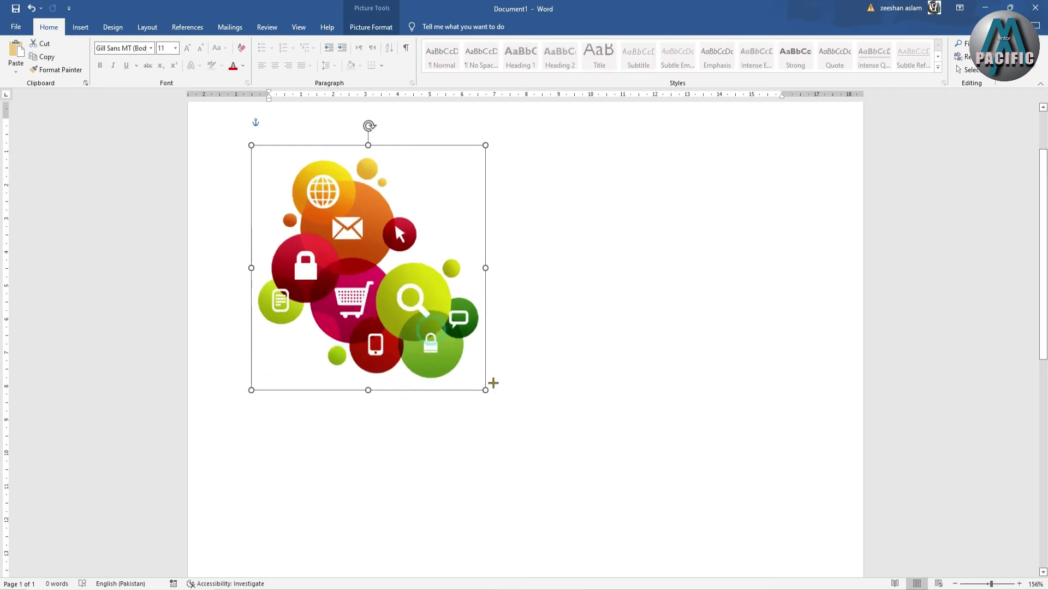
left_click(355, 27)
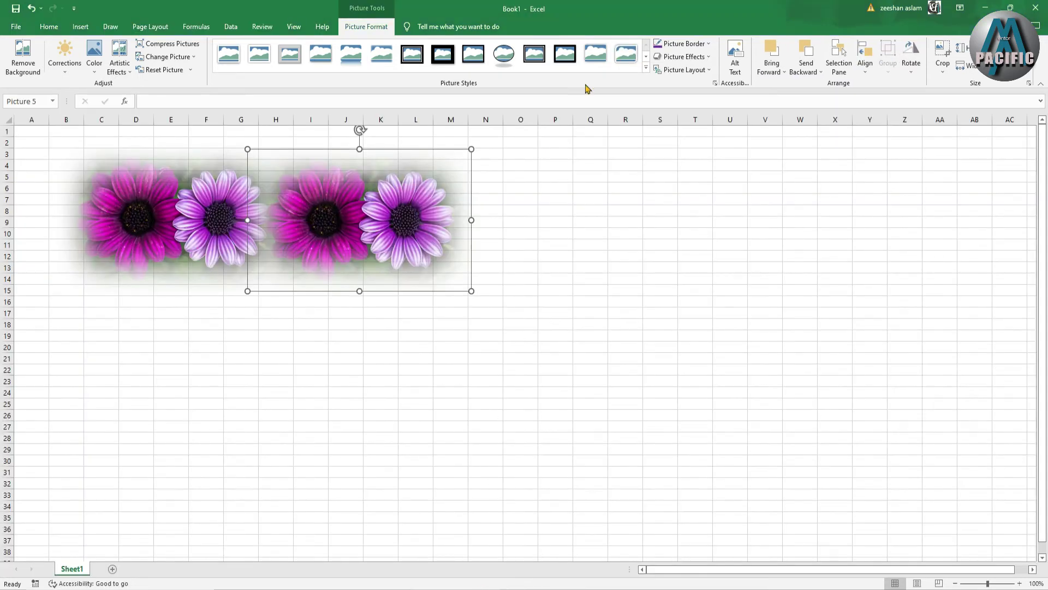
- Restore the Excel window and resize it to span the screen's lower half below Word
double_click(767, 8)
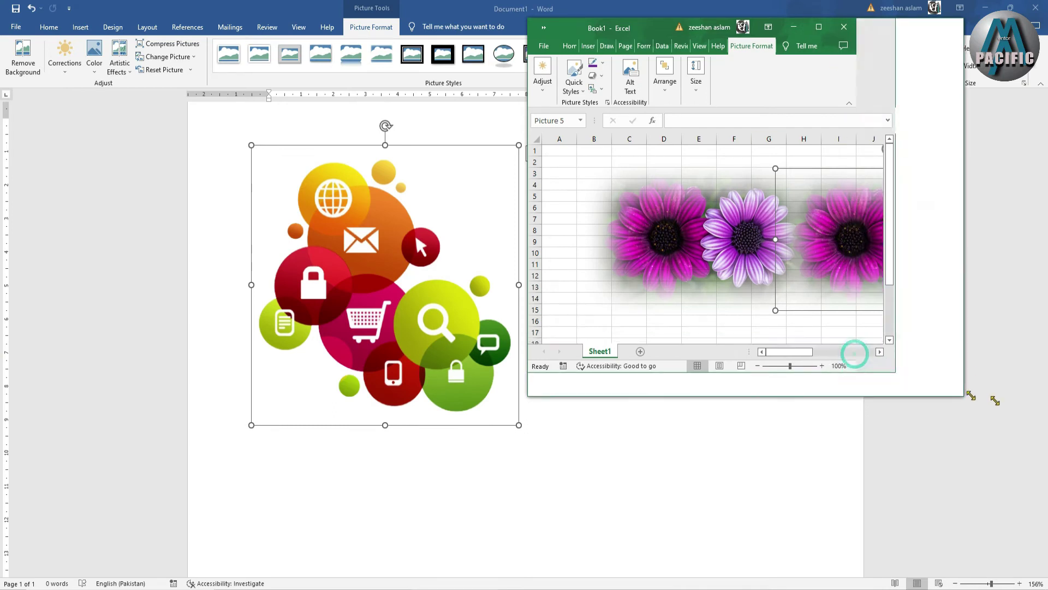
left_click_drag(852, 362, 1046, 417)
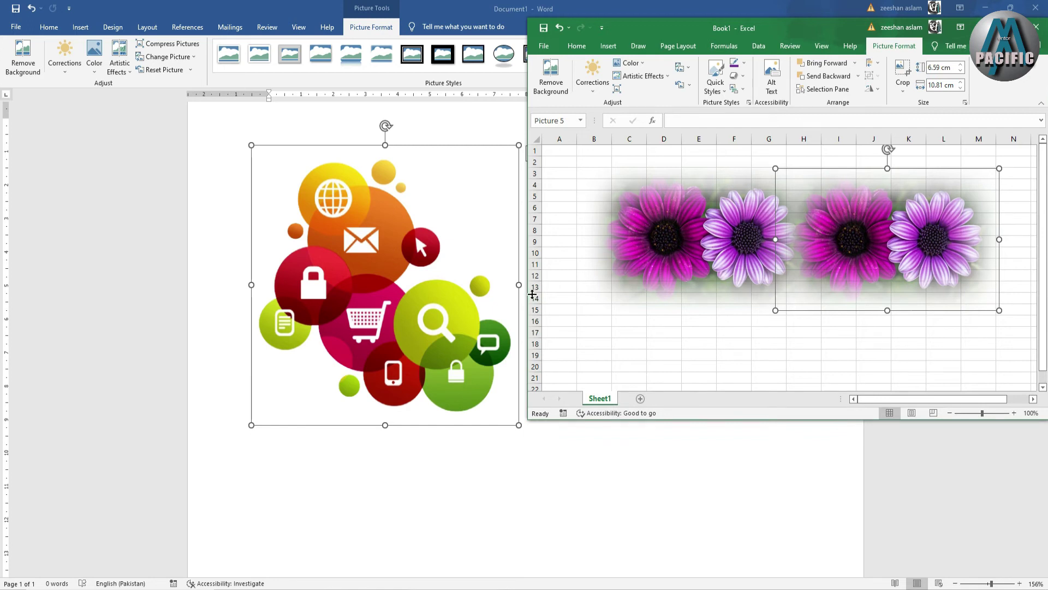
left_click_drag(528, 285, 6, 285)
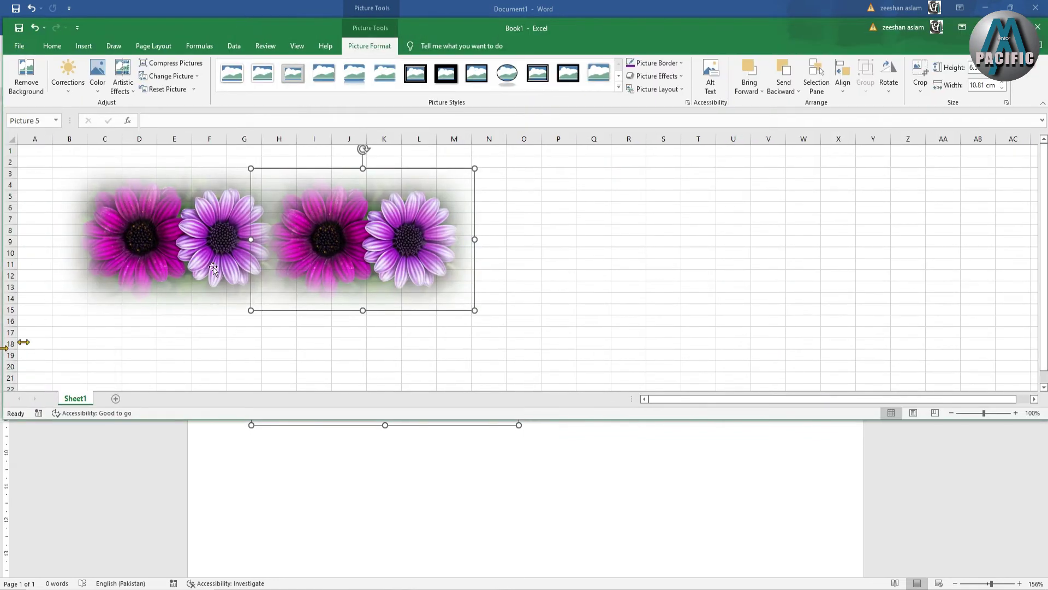
mouse_move(629, 30)
left_mouse_down()
mouse_move(627, 187)
mouse_move(628, 129)
left_mouse_up()
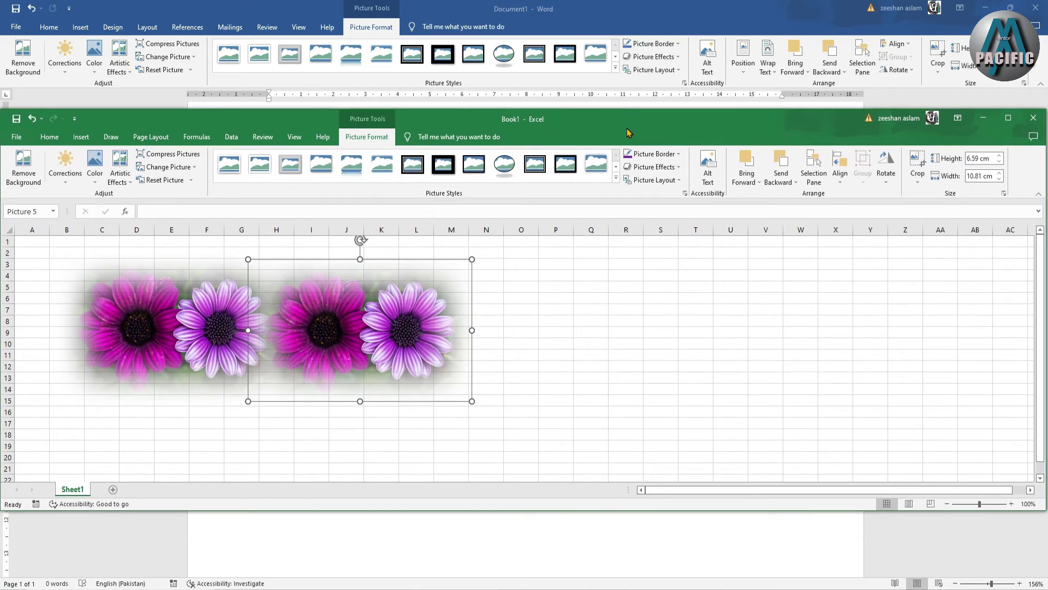
left_click_drag(628, 129, 625, 128)
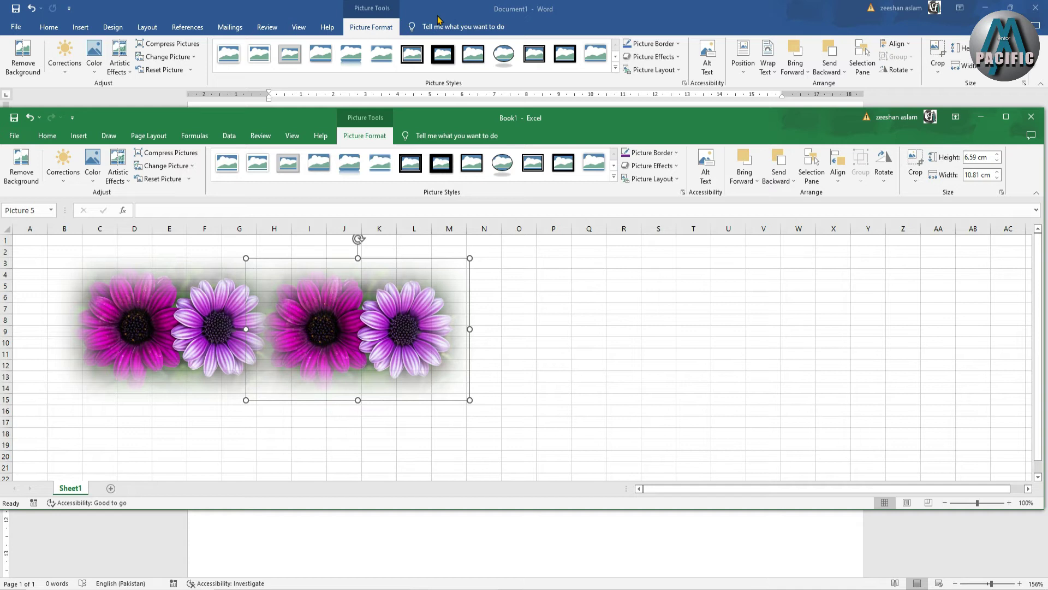
left_click(468, 7)
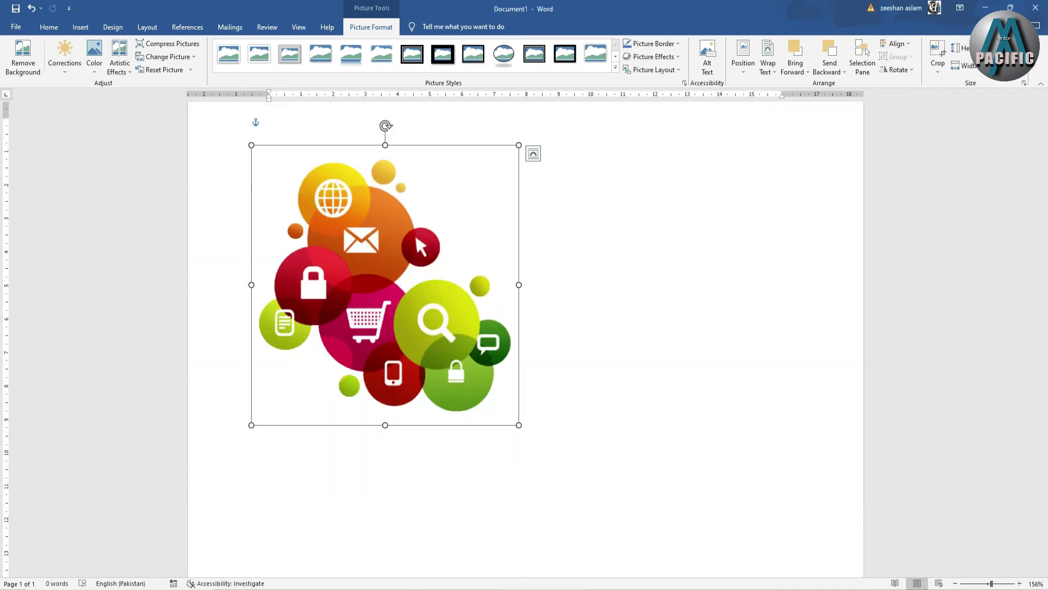
key("alt+Tab")
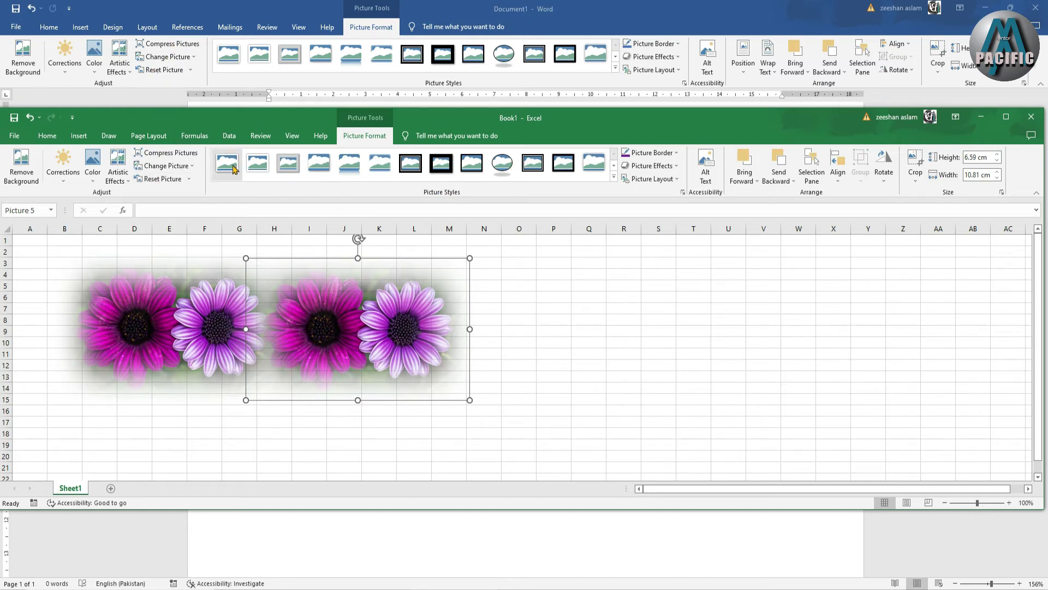
left_click(614, 178)
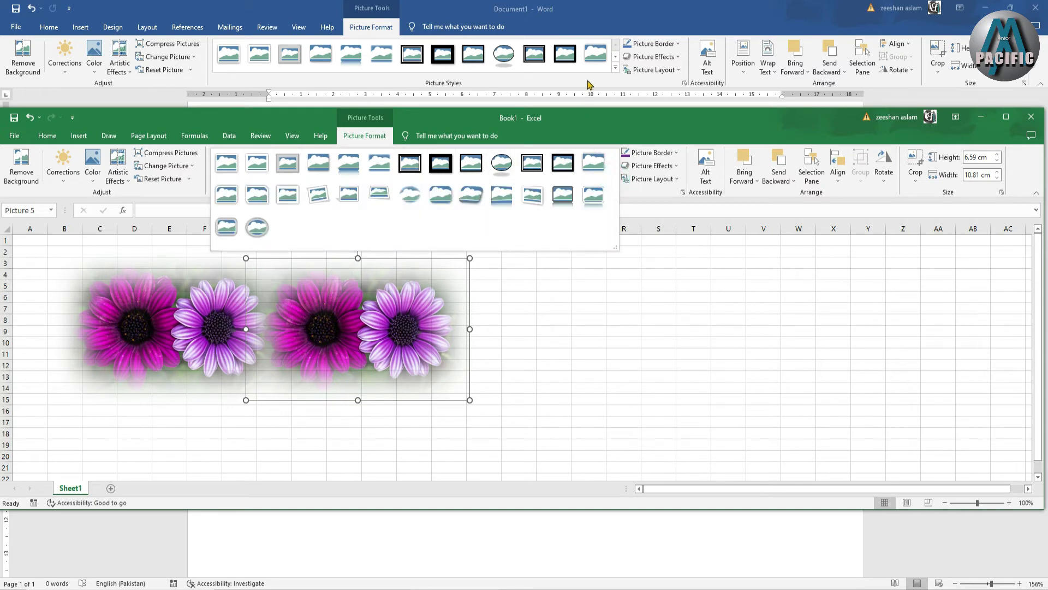
left_click(615, 69)
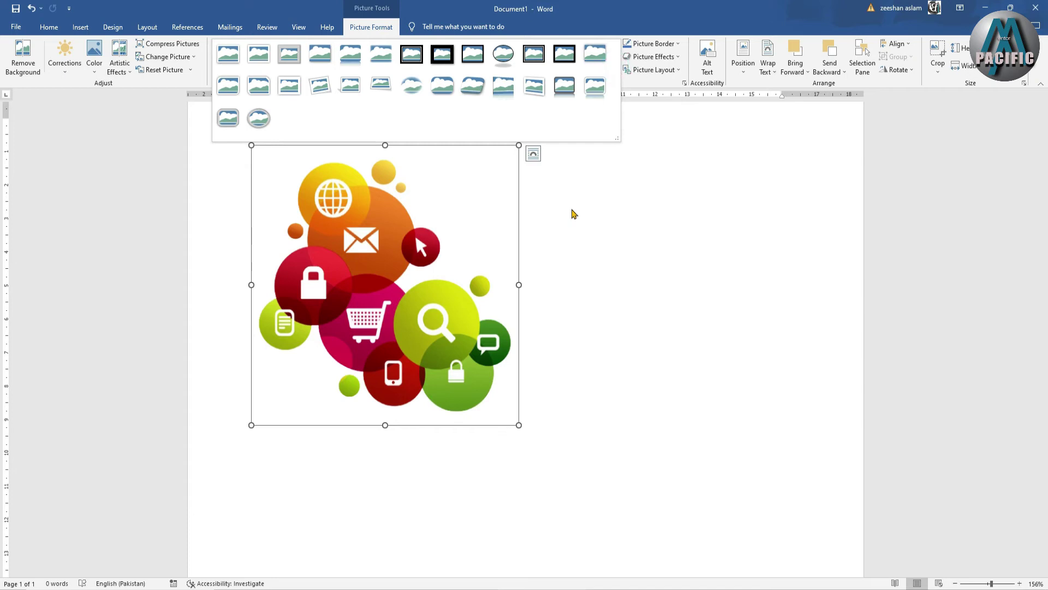
key("alt+Tab")
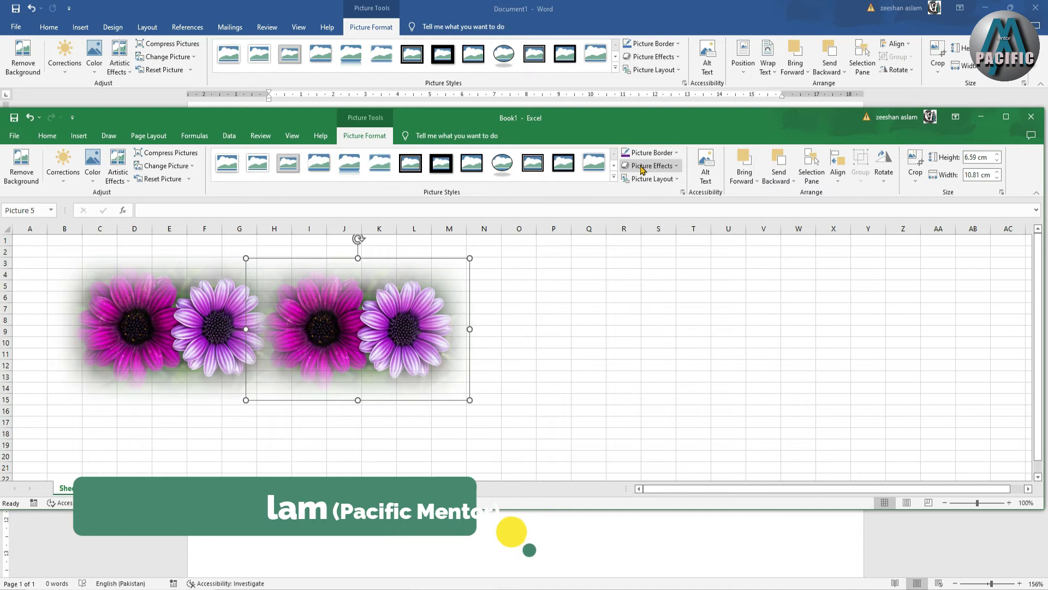
left_click(651, 181)
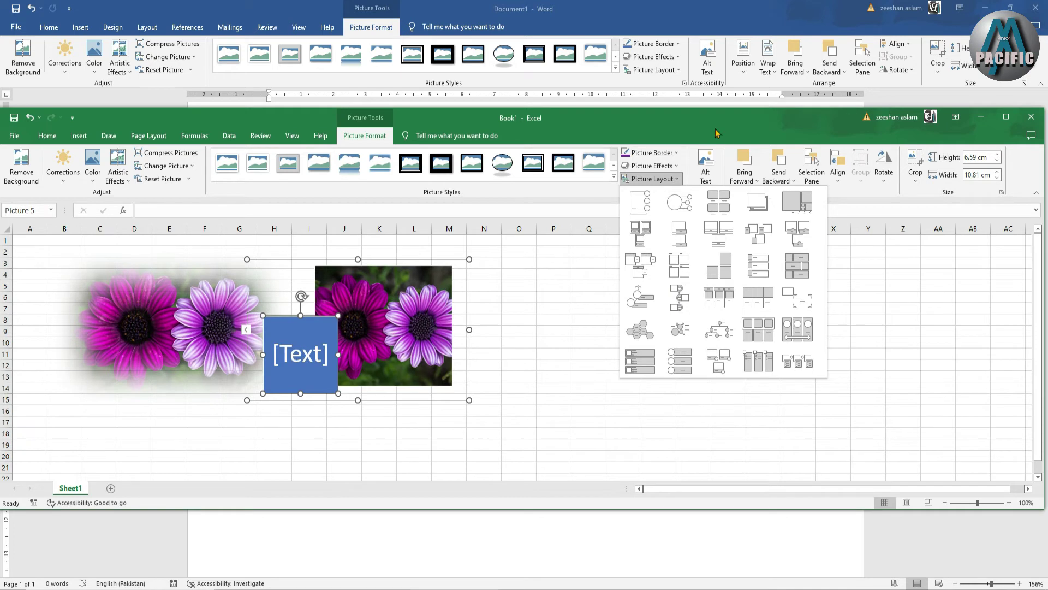
left_click(676, 77)
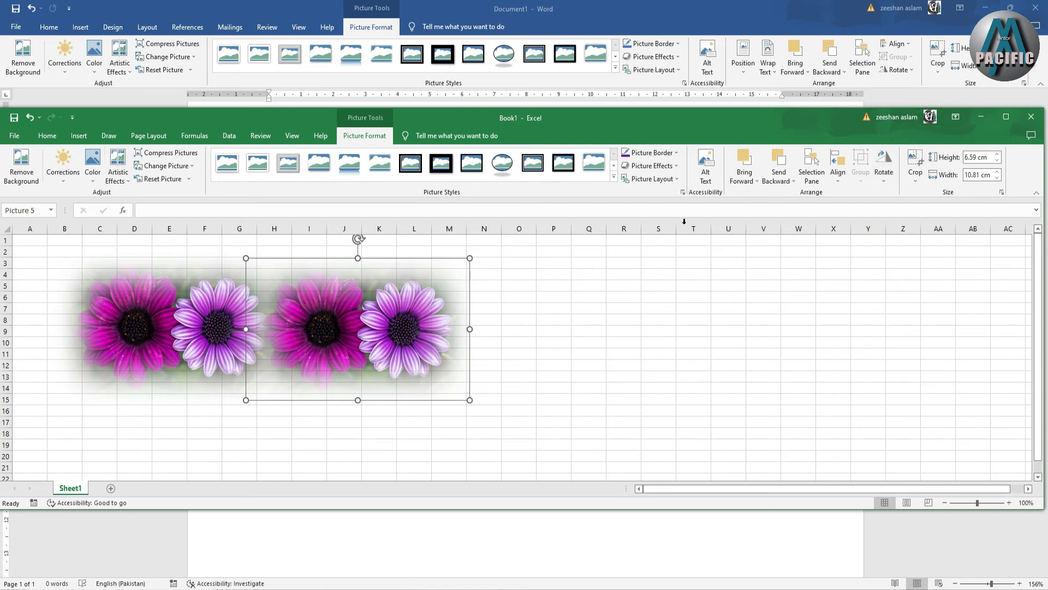
- Maximize the Excel window to fill the whole screen
left_click(1006, 116)
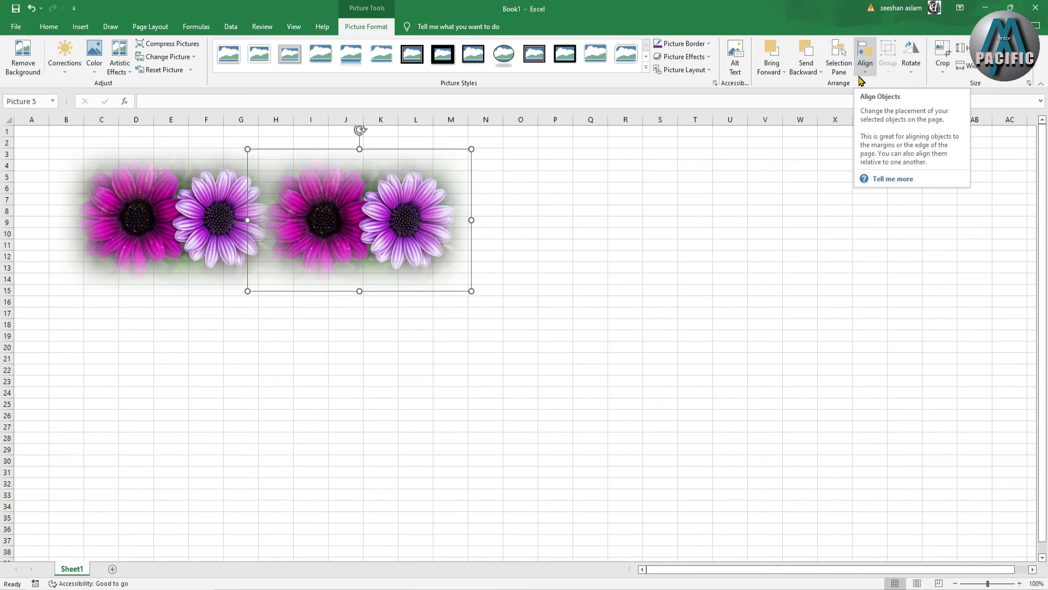
- Enlarge Picture 5, the right flower photo, so it is bigger than the left one
left_click(554, 290)
left_click(456, 295)
left_click_drag(470, 291, 739, 456)
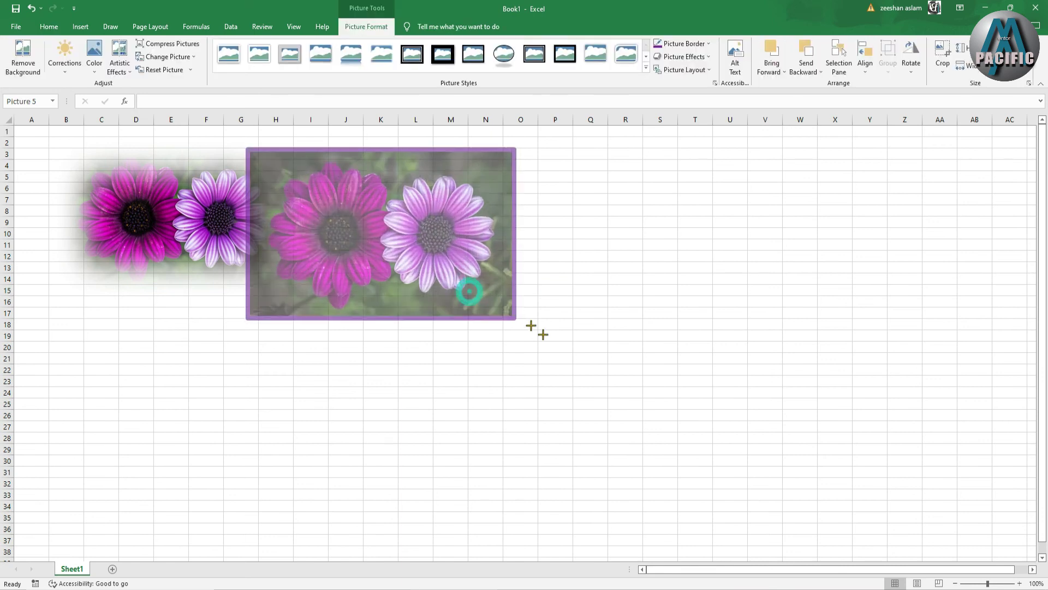